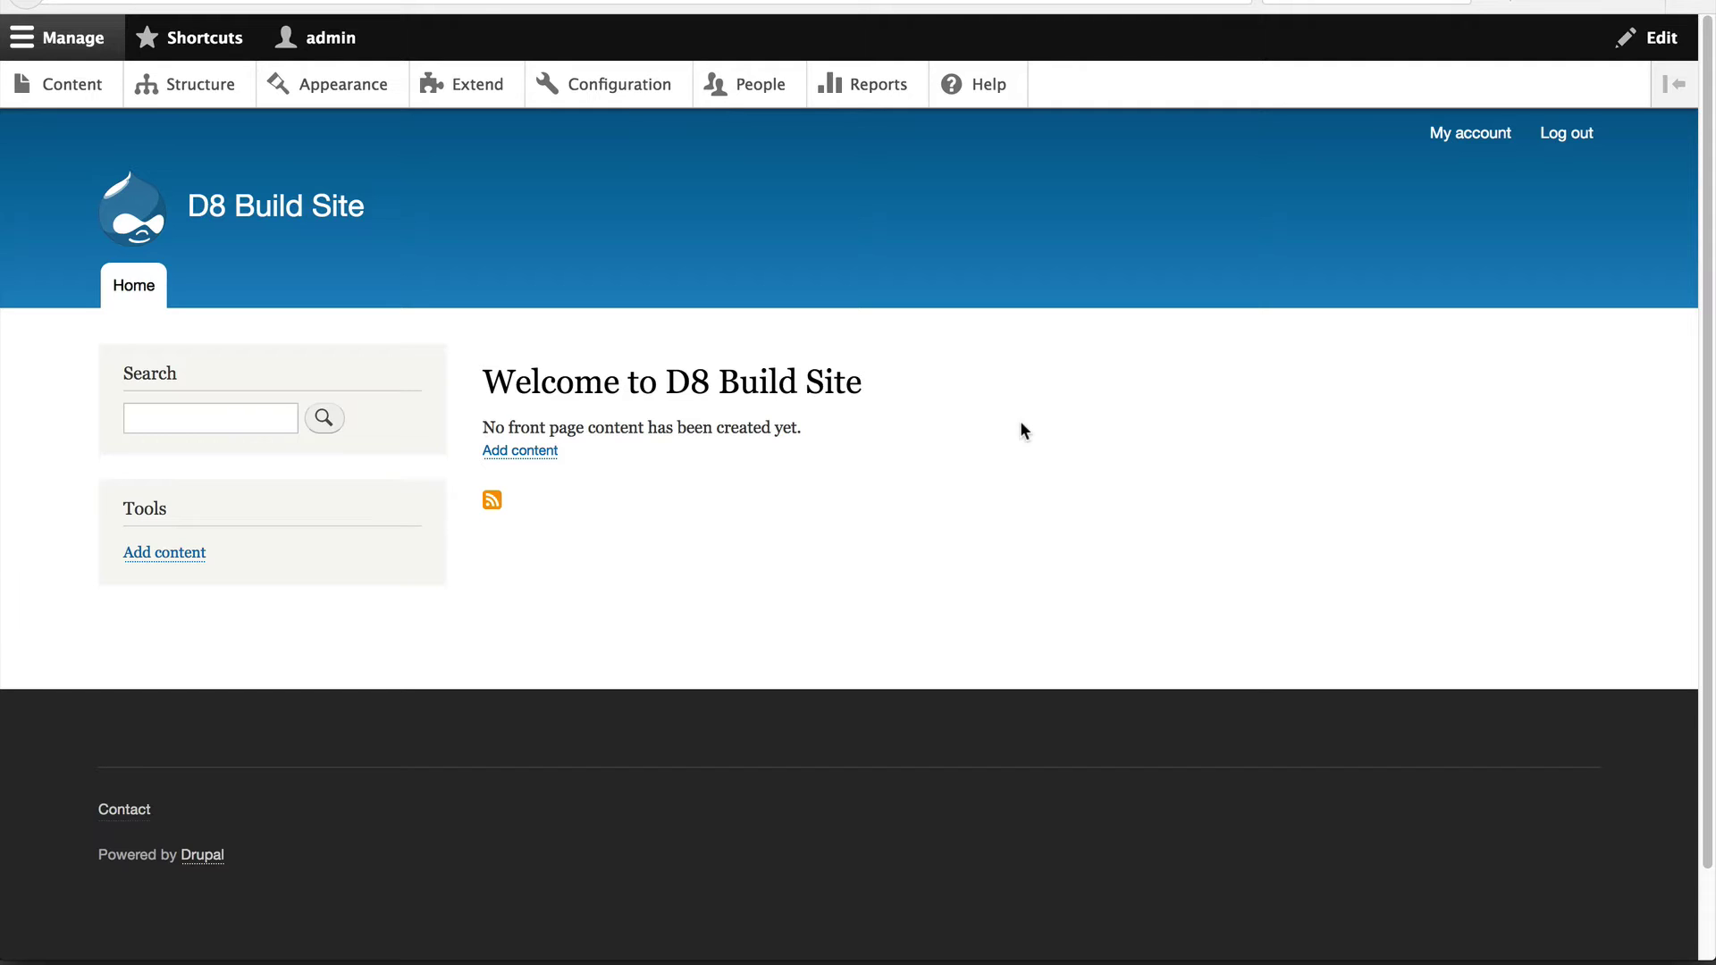
# - Go to Structure > Content types and show the Article row's operations dropdown
pyautogui.click(200, 82)
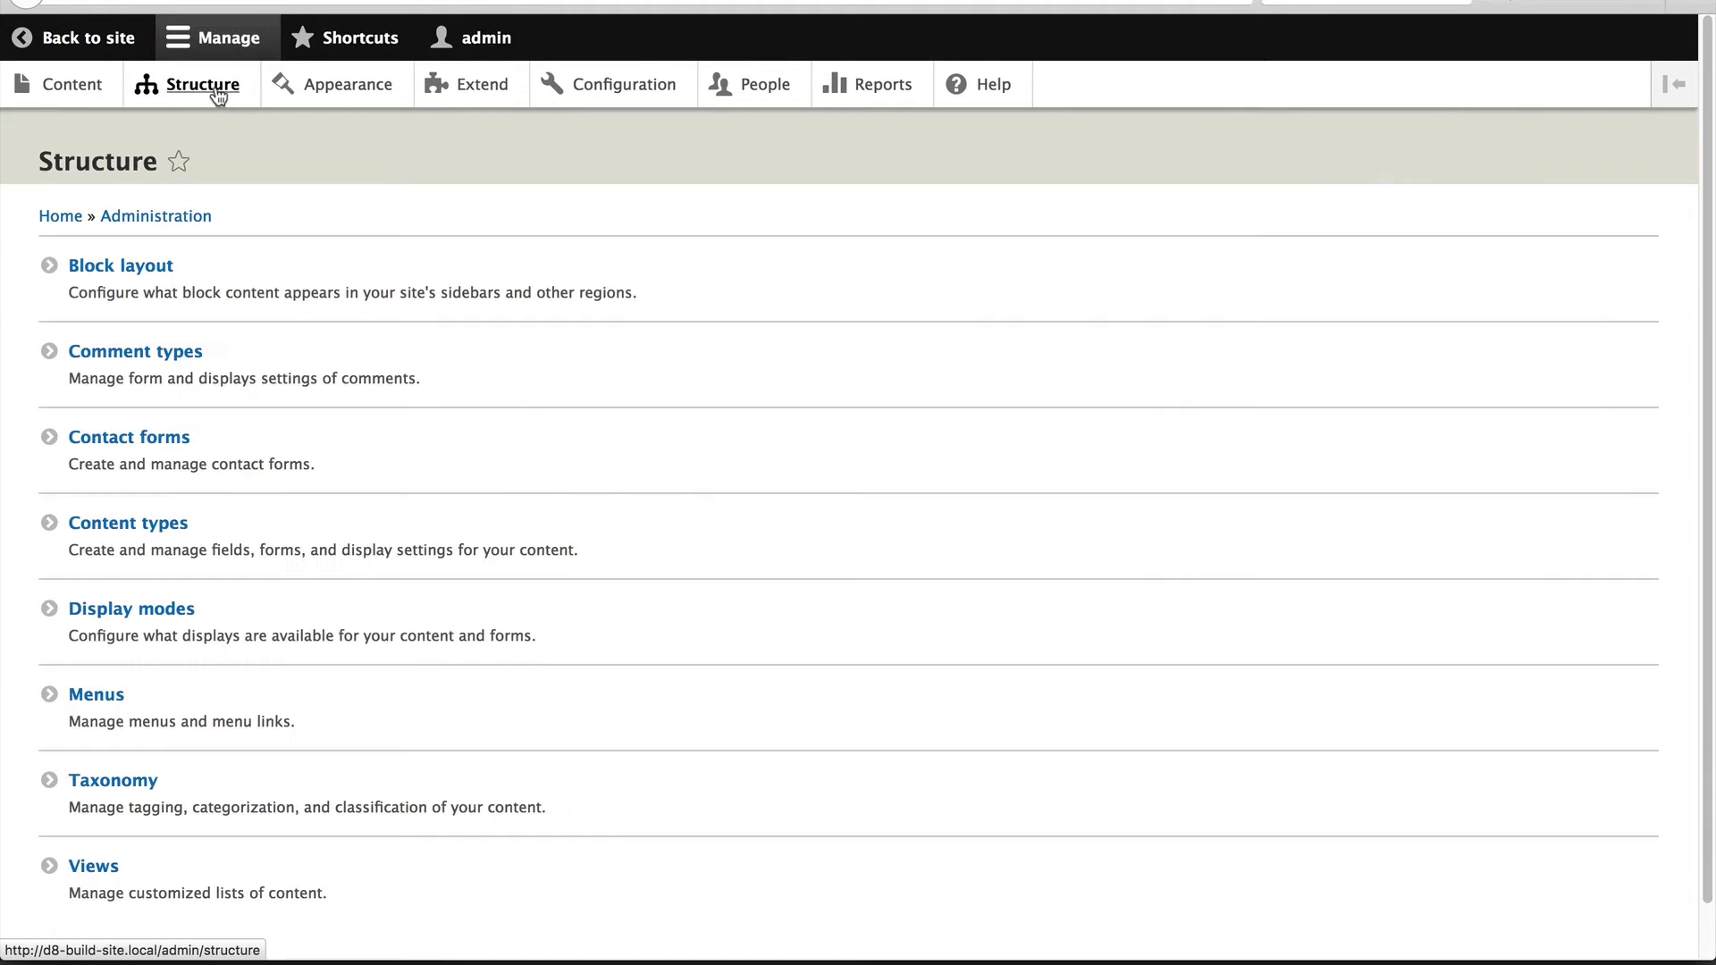
pyautogui.click(127, 528)
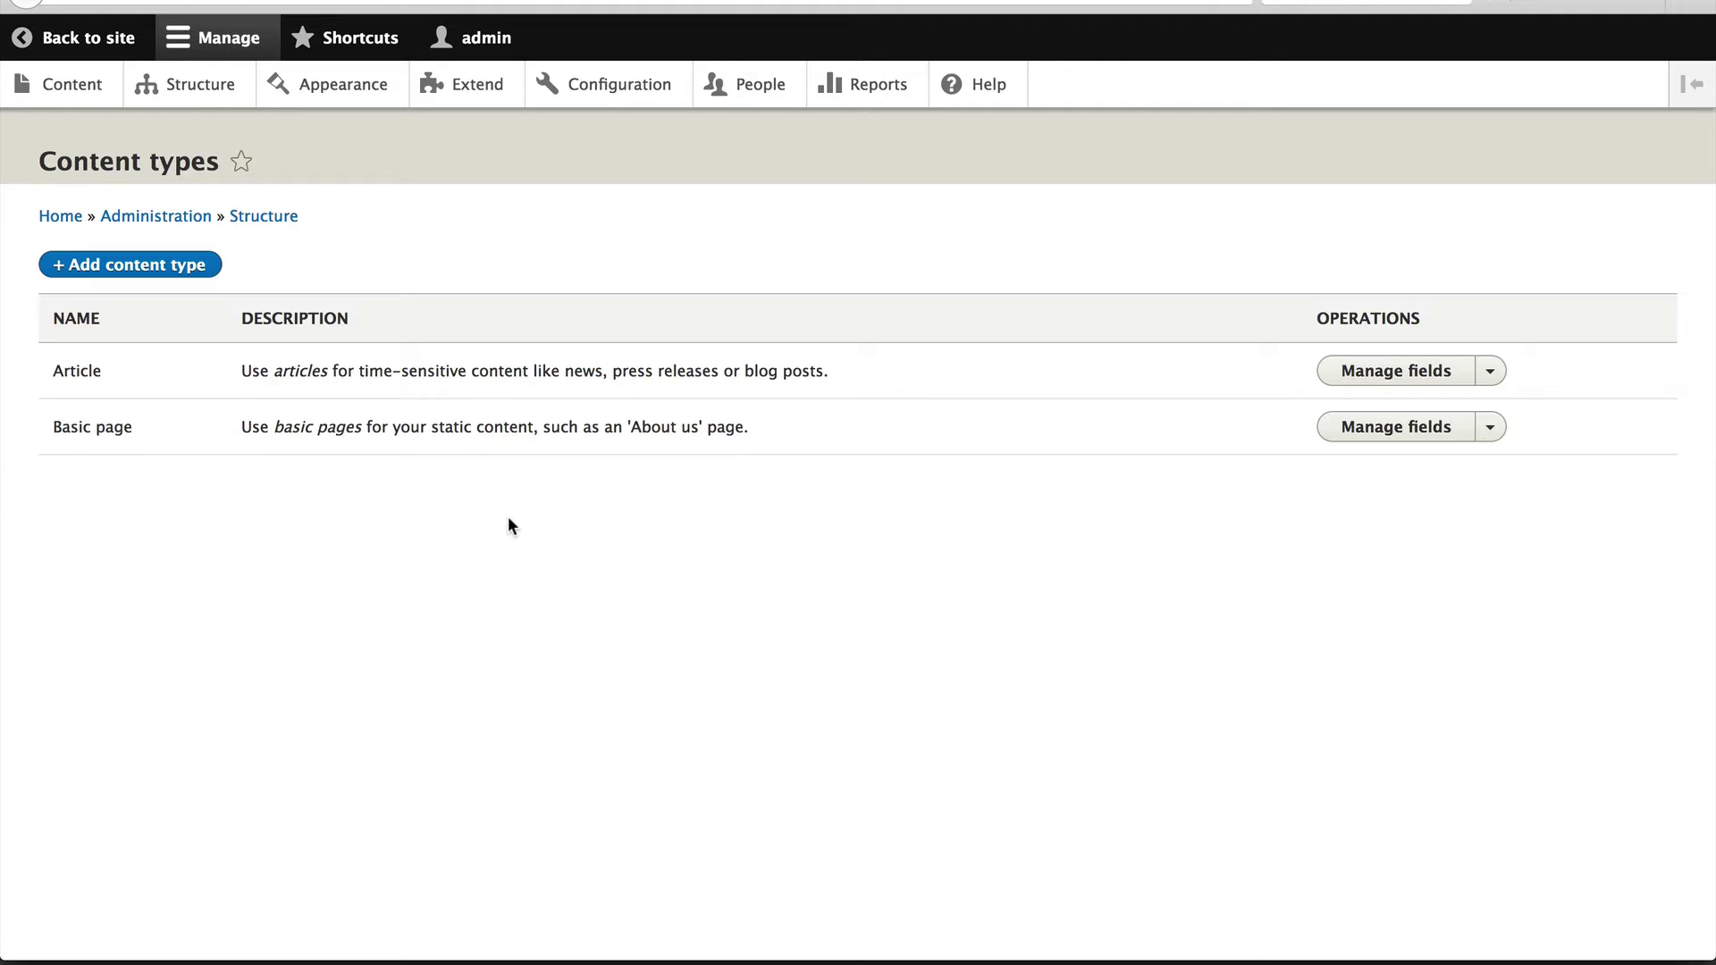
pyautogui.click(1490, 372)
pyautogui.click(1497, 376)
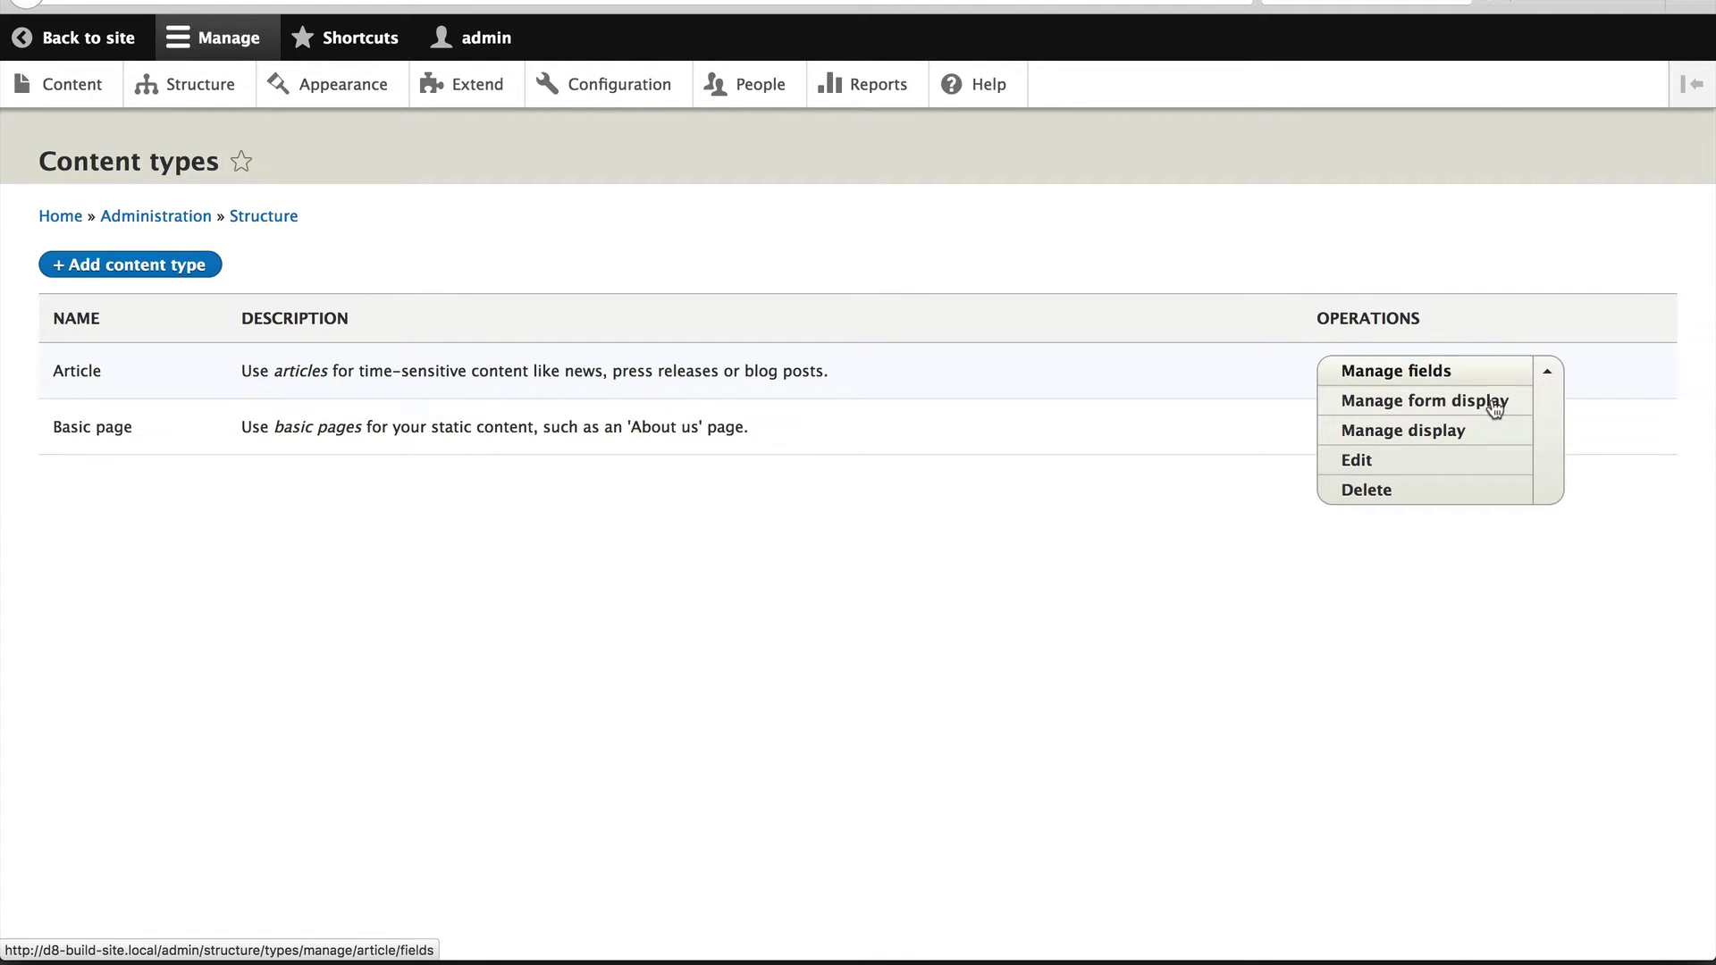
# - Open the Article content type's edit form and look over its description and settings
pyautogui.click(1425, 461)
pyautogui.scroll(-1, 1305, 403)
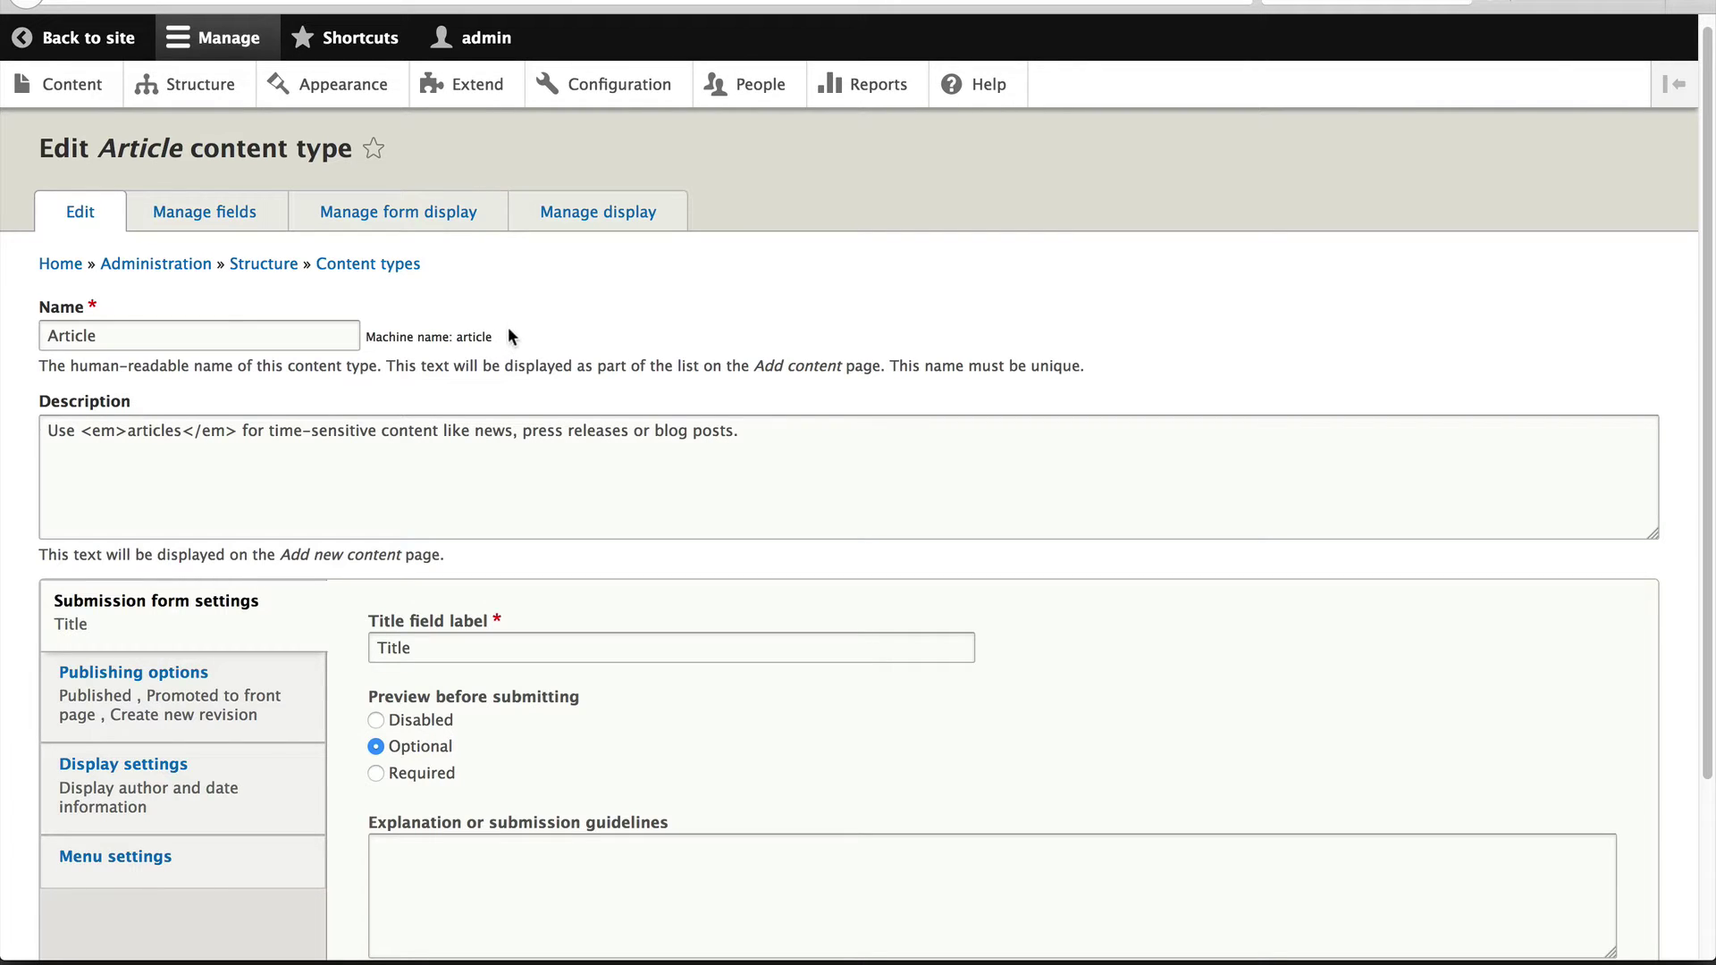
pyautogui.click(50, 426)
pyautogui.scroll(-2, 482, 451)
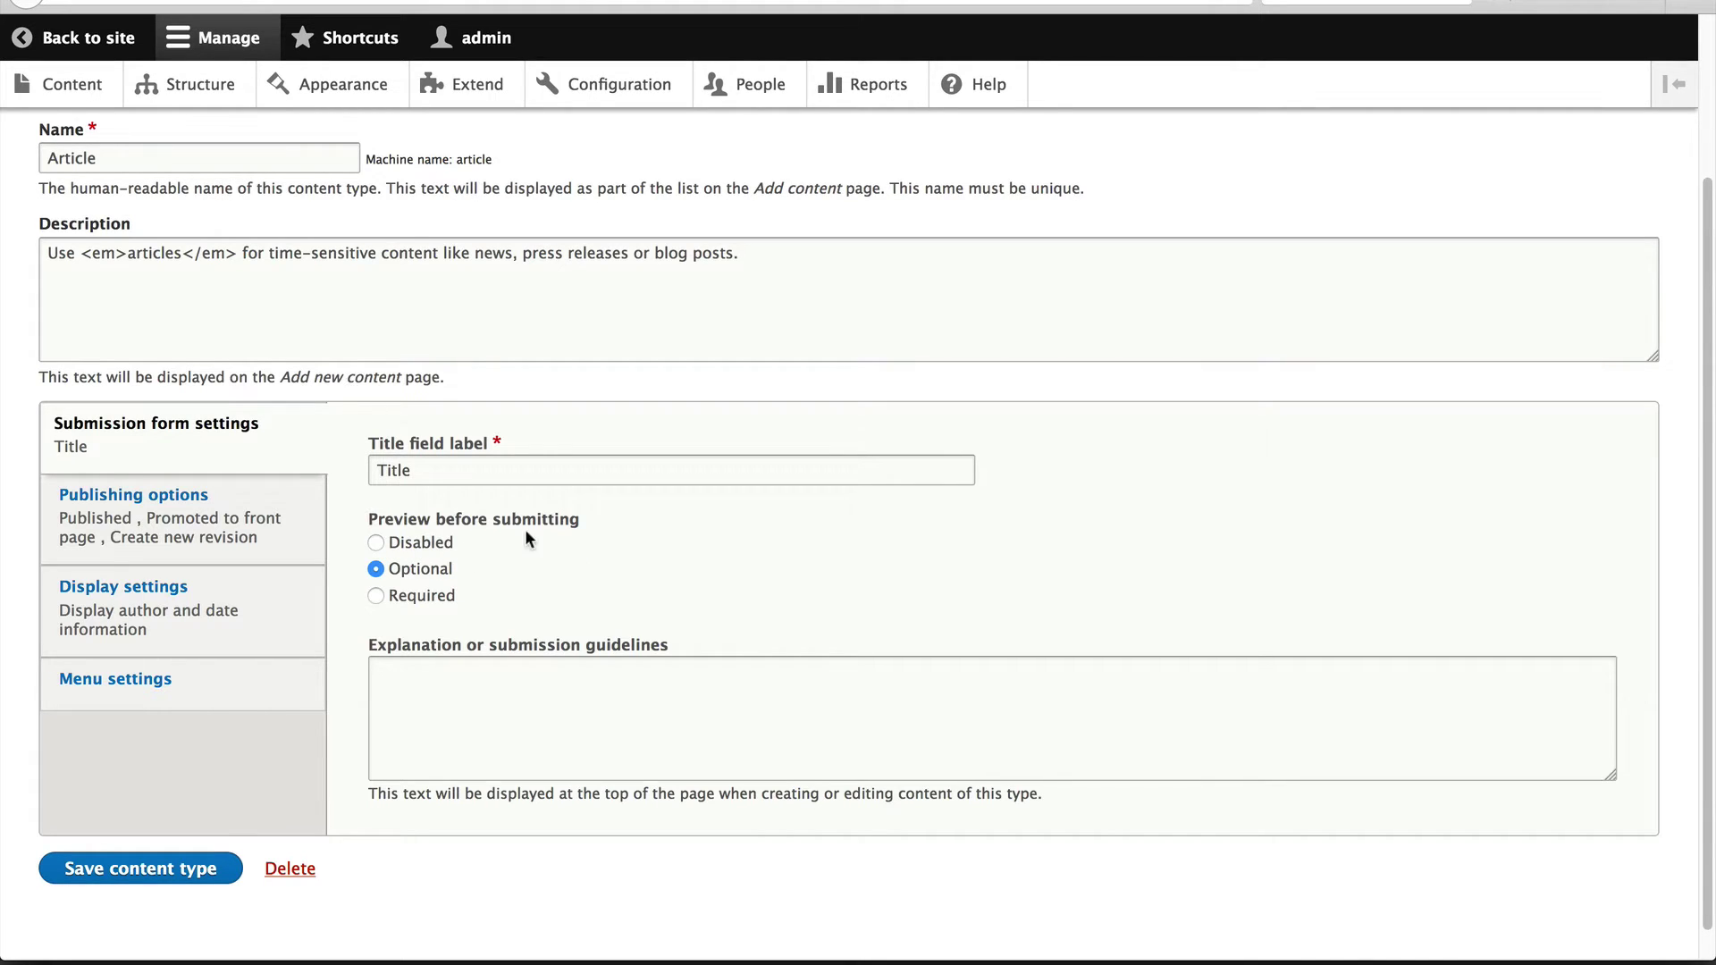
# - Review the Article type's Publishing options, Display settings and Menu settings tabs
pyautogui.click(308, 508)
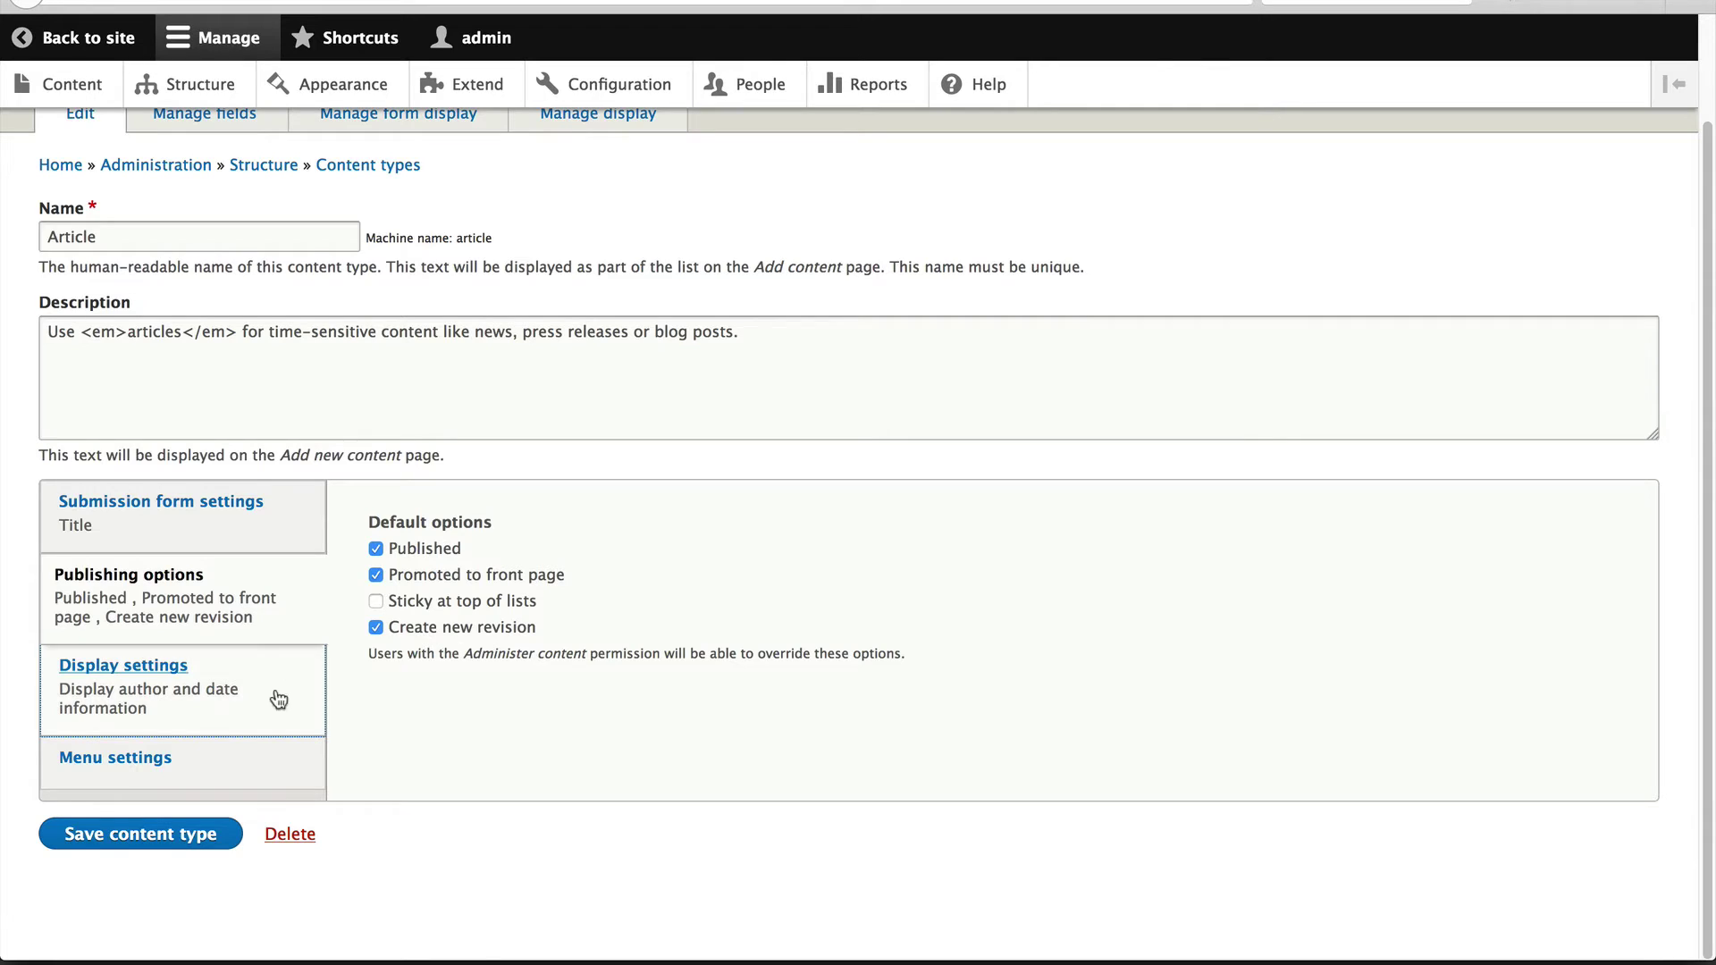
pyautogui.click(227, 715)
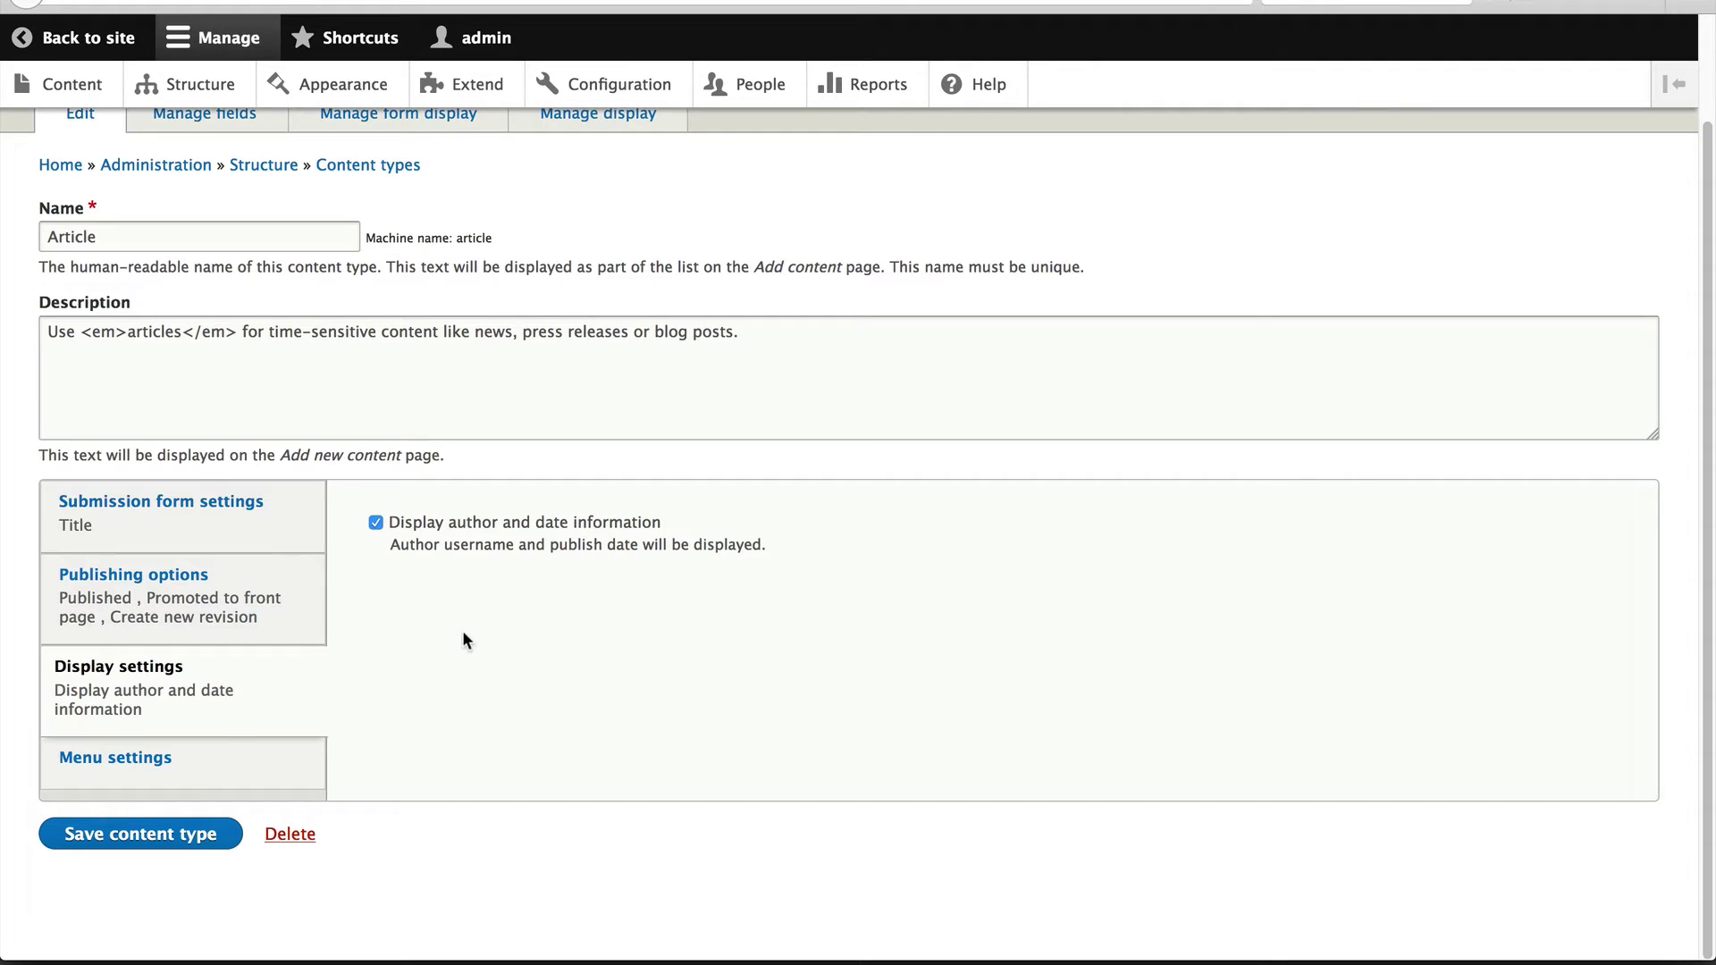
pyautogui.click(206, 762)
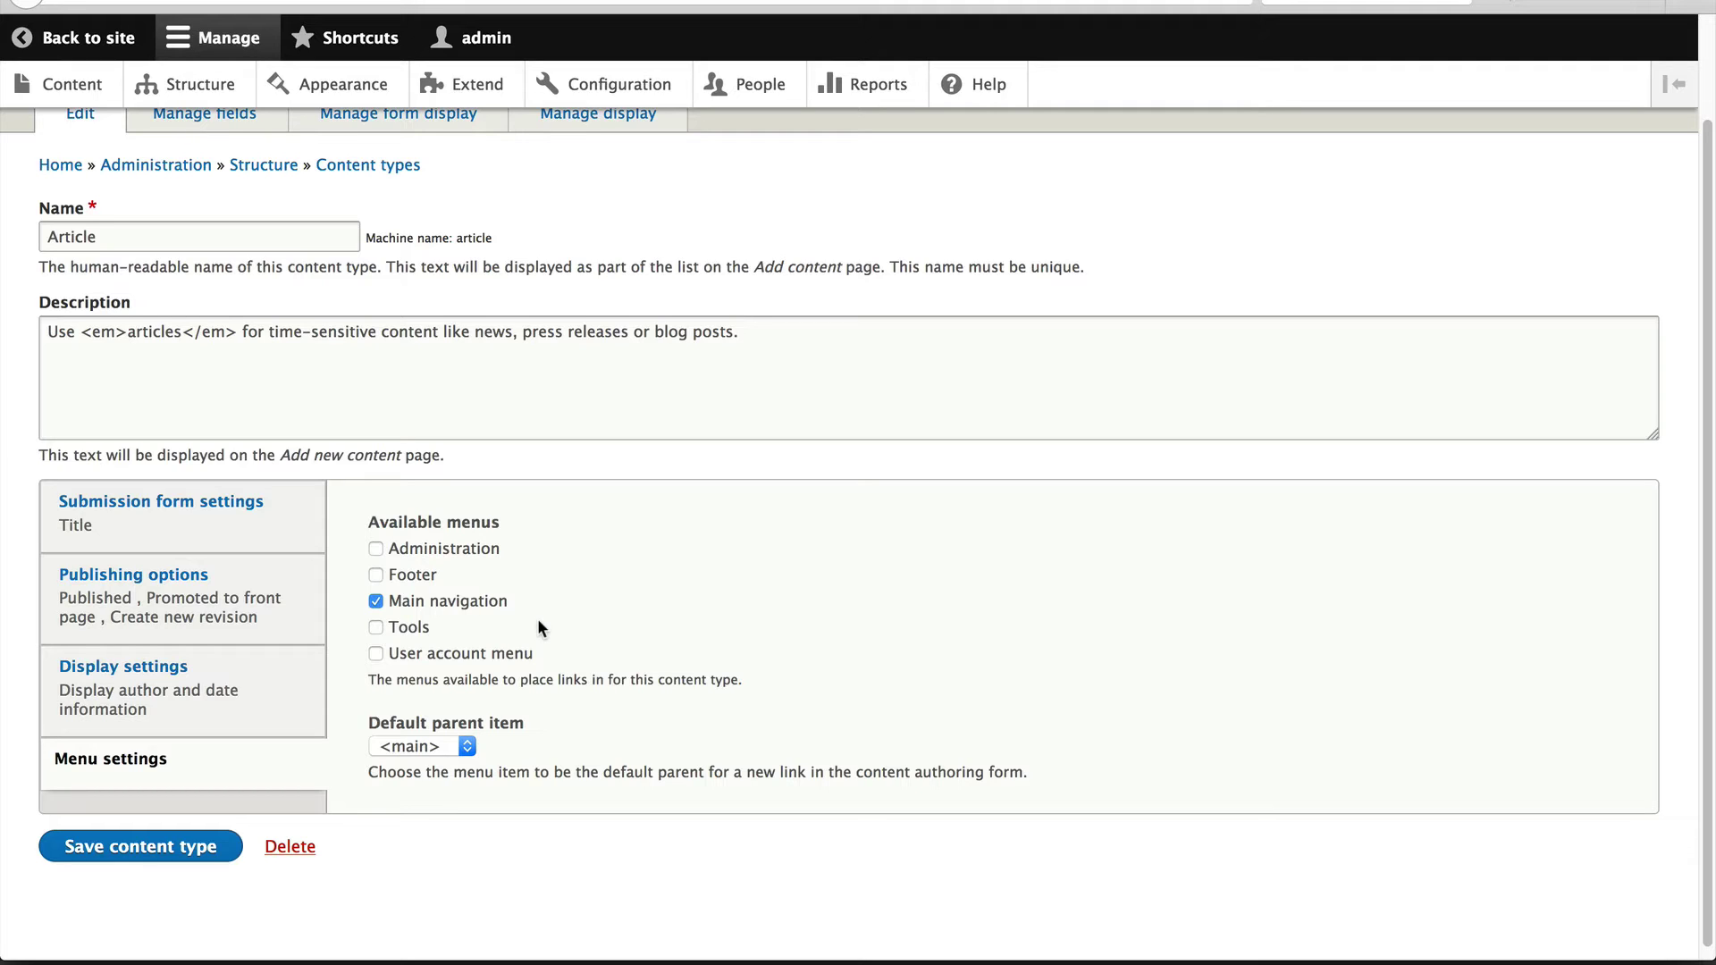
pyautogui.scroll(3, 538, 618)
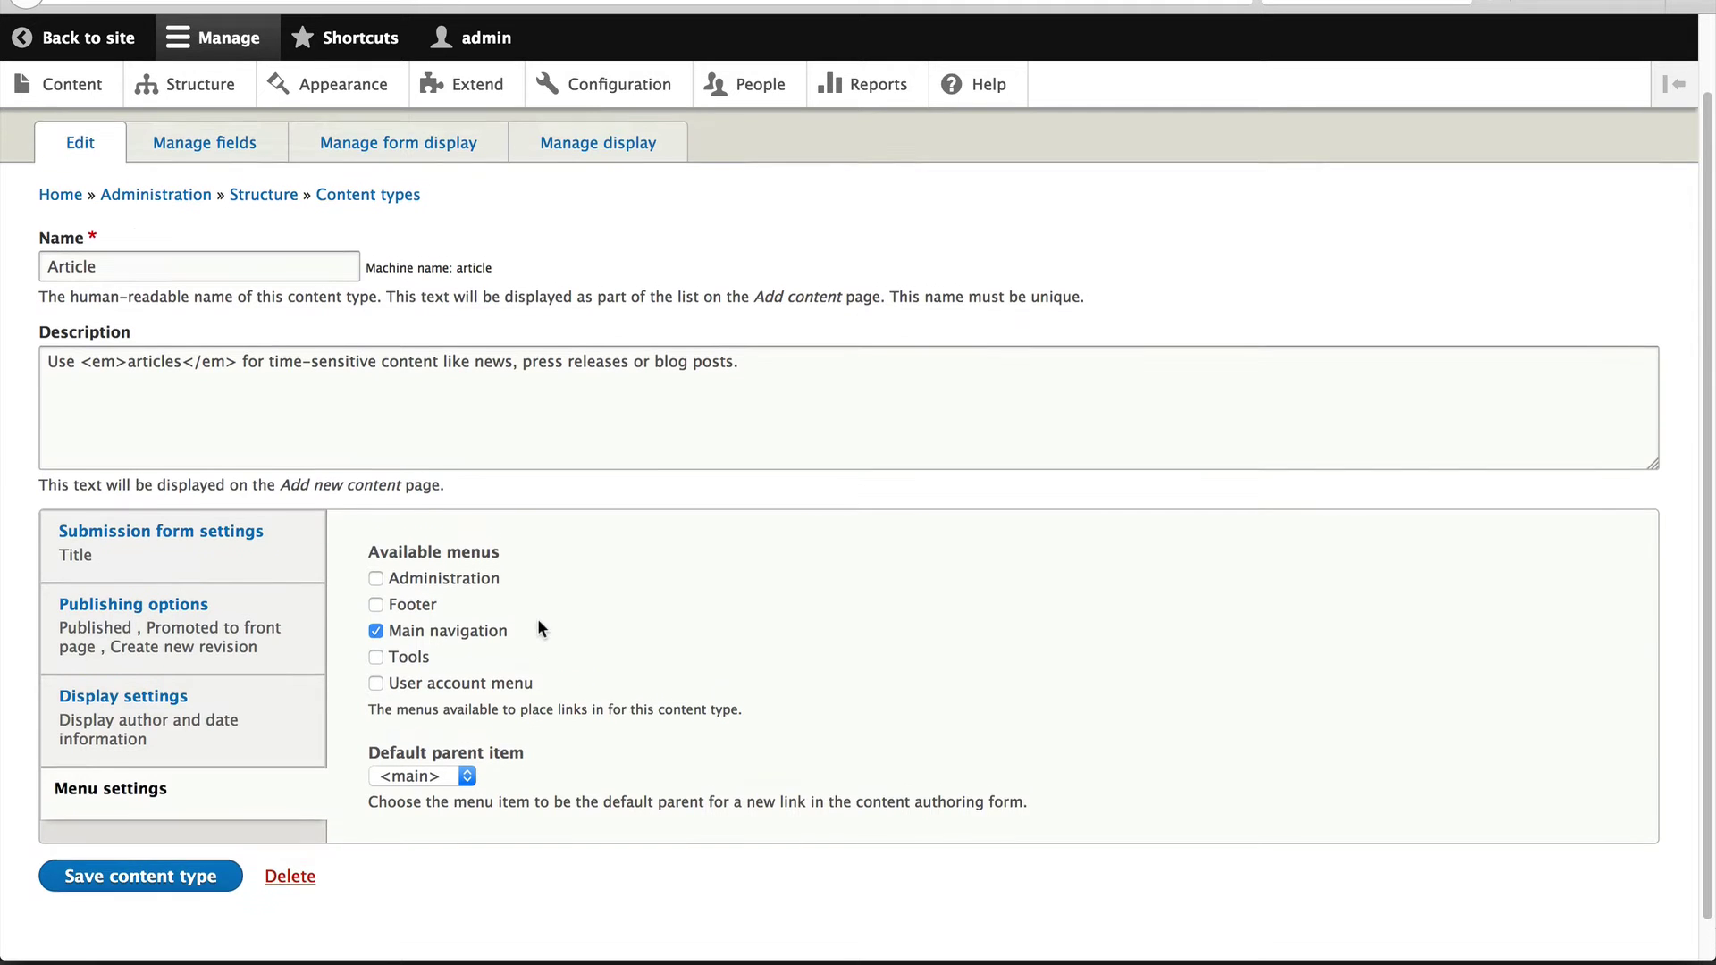
# - View the Article type's field list, then its Manage form display page
pyautogui.click(198, 227)
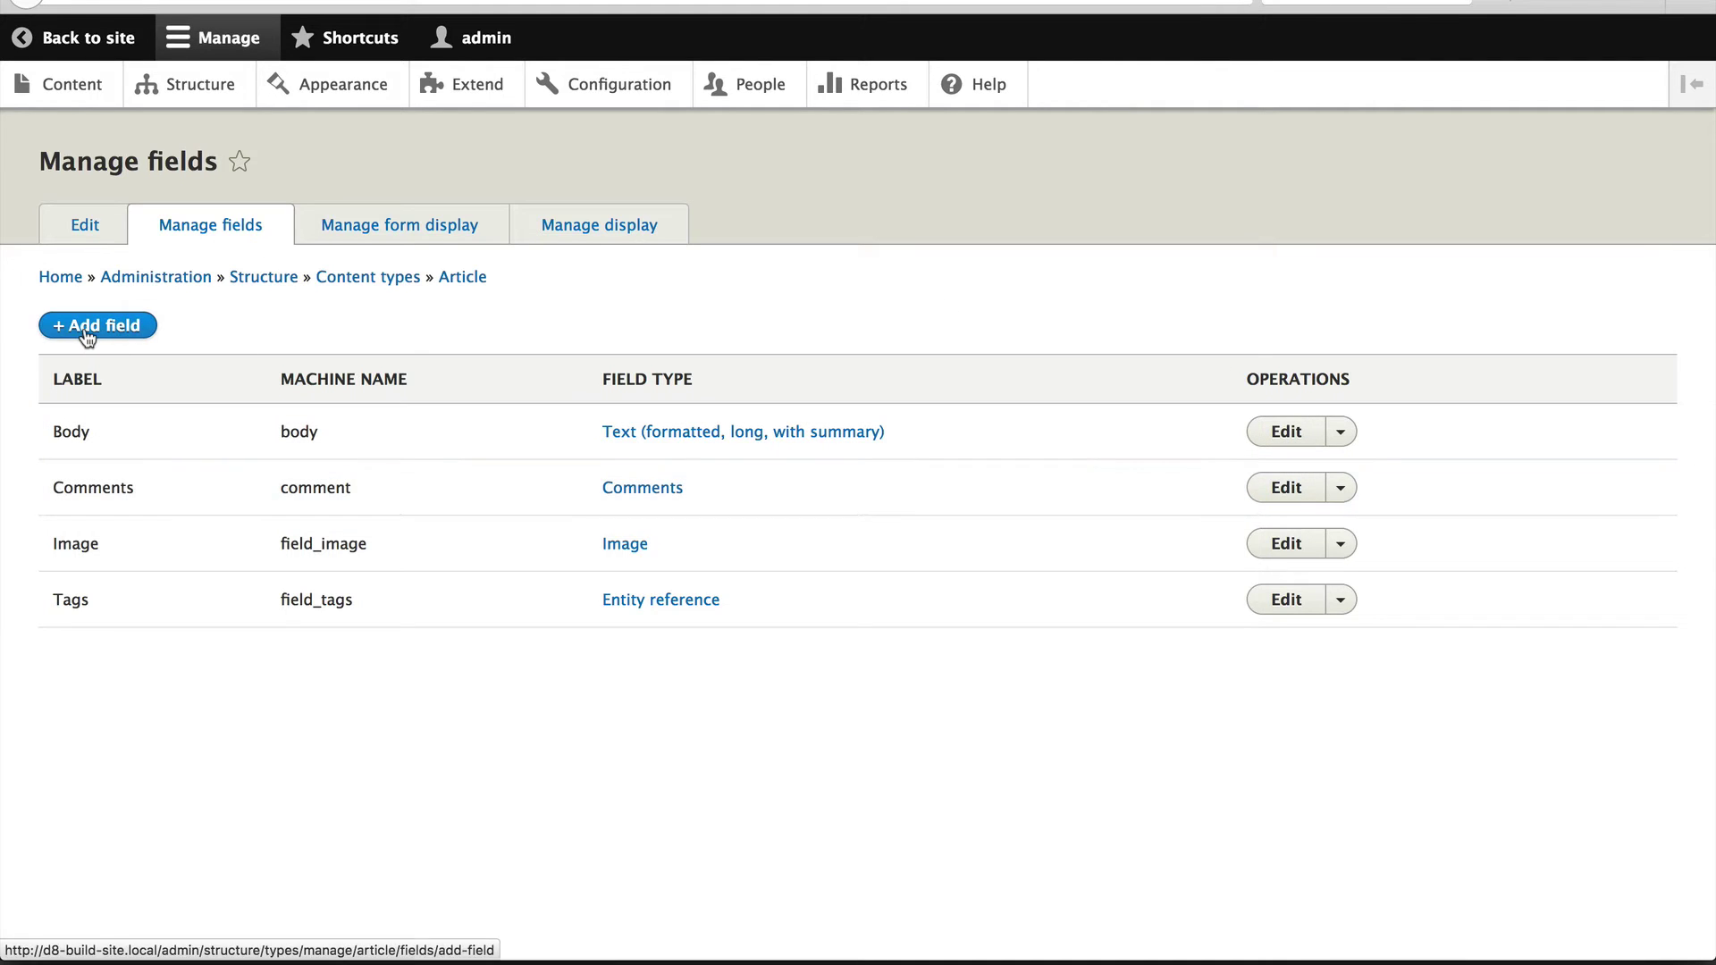
pyautogui.click(420, 230)
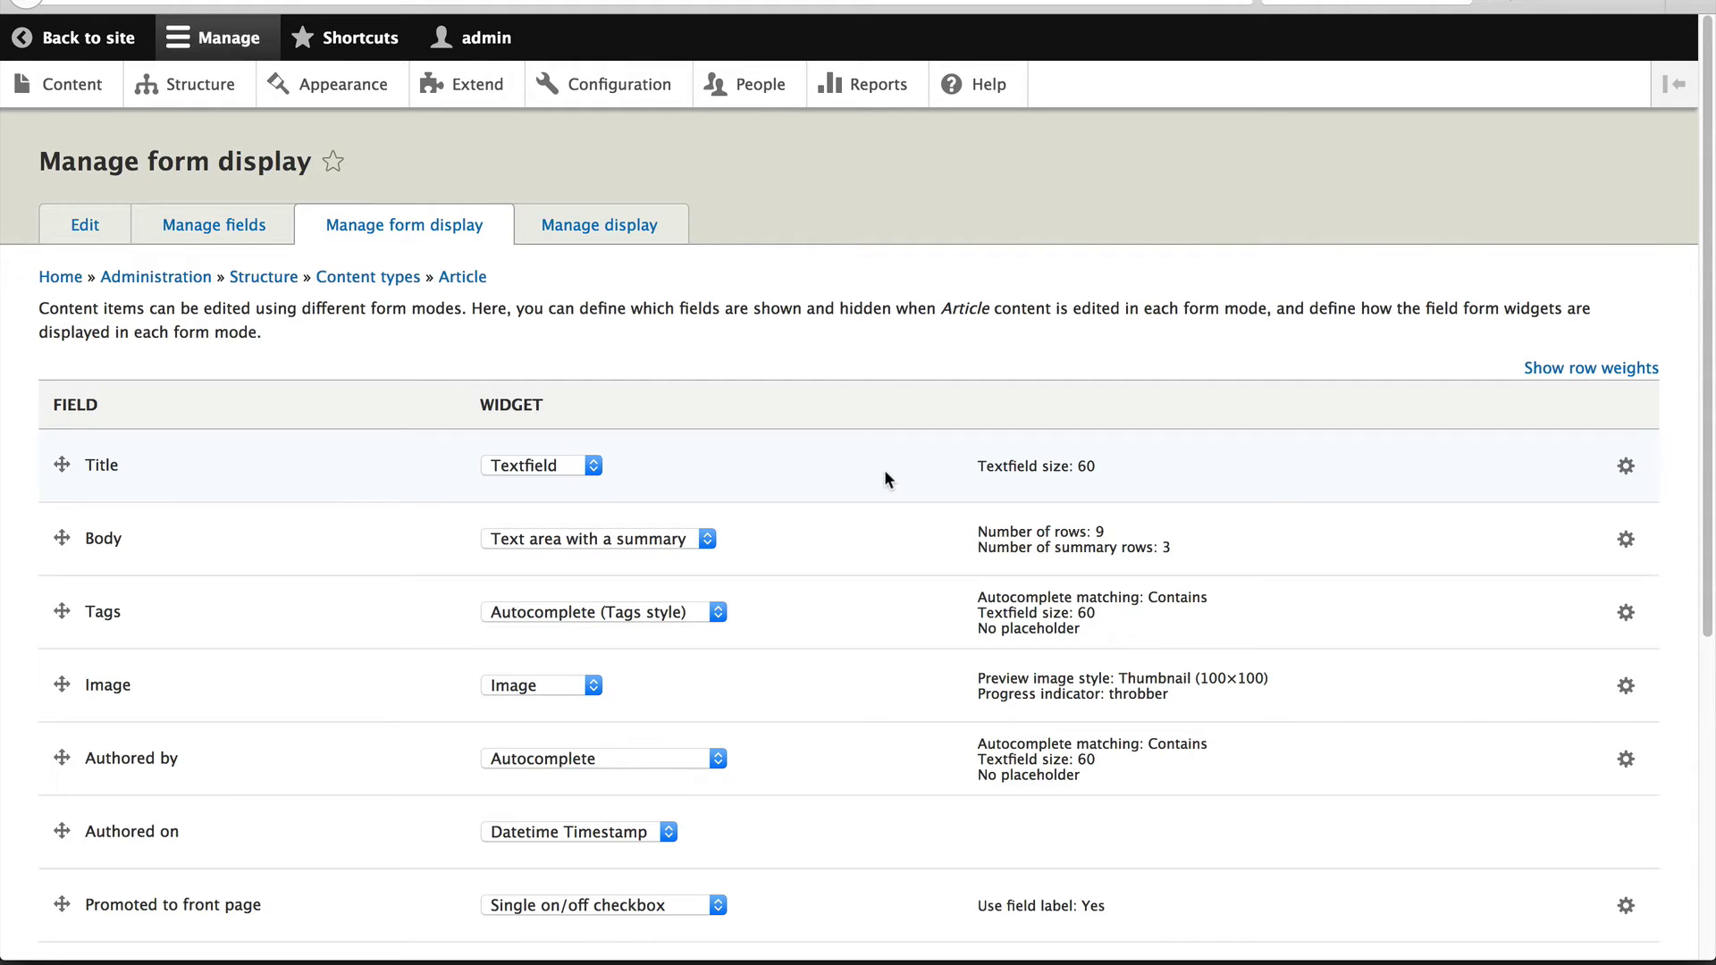
pyautogui.scroll(-1, 527, 511)
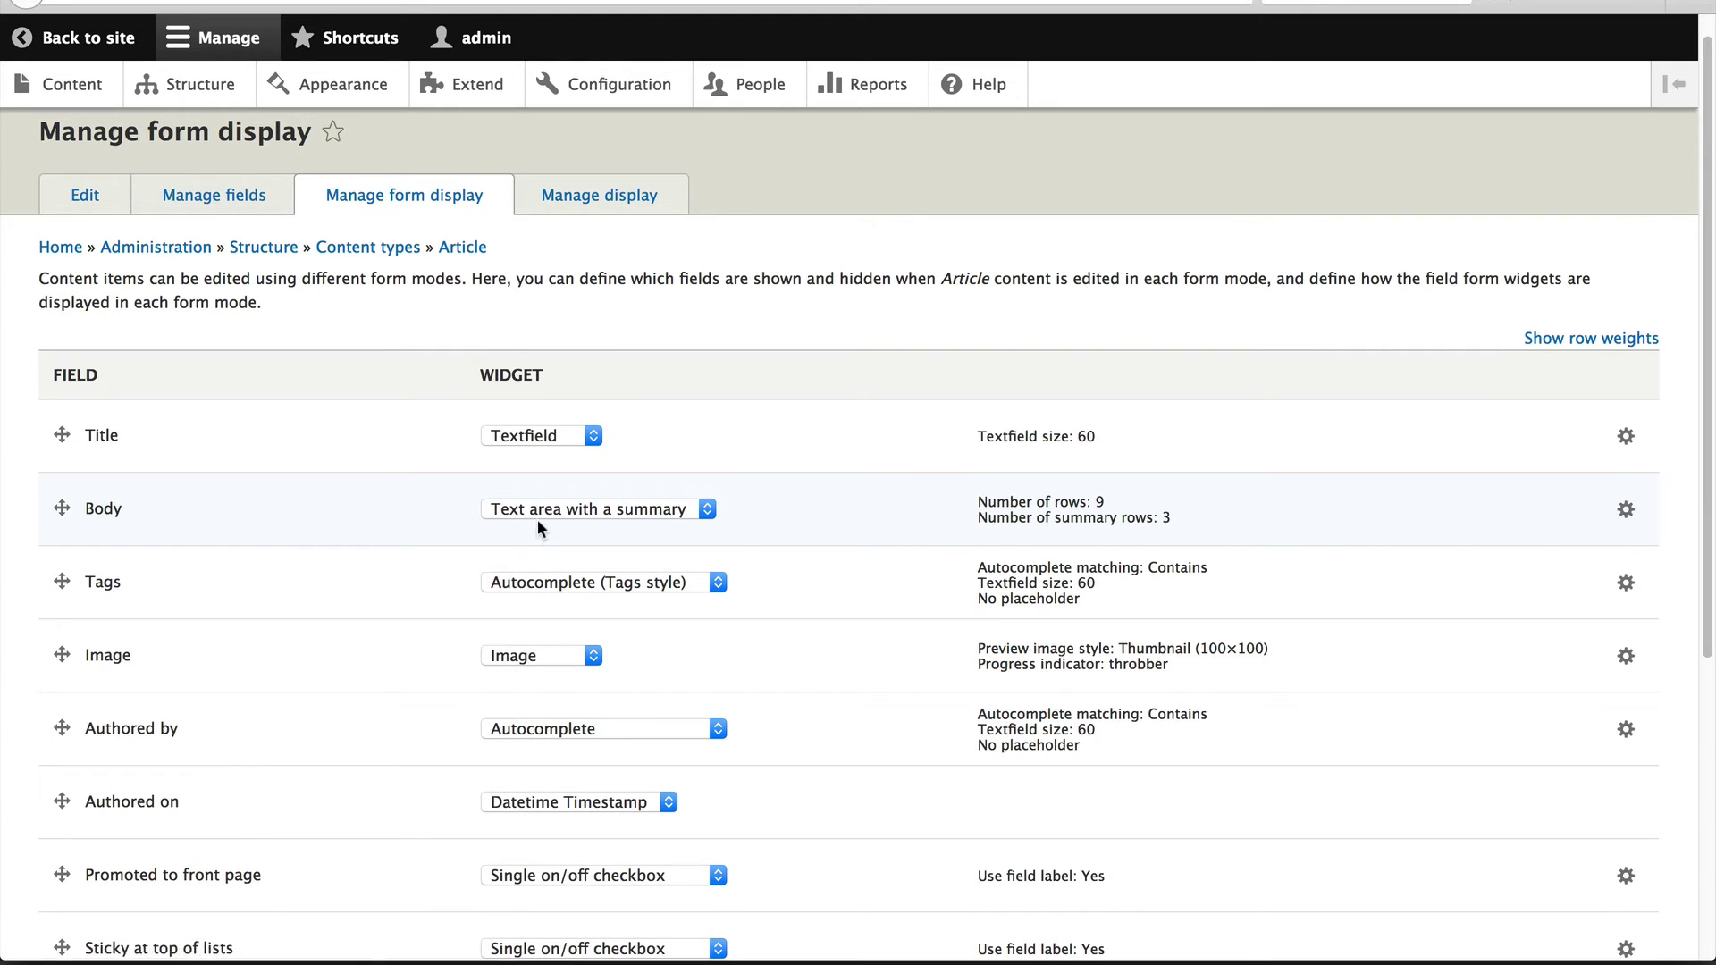
pyautogui.click(572, 511)
pyautogui.click(590, 517)
pyautogui.click(585, 436)
pyautogui.click(618, 436)
pyautogui.click(572, 436)
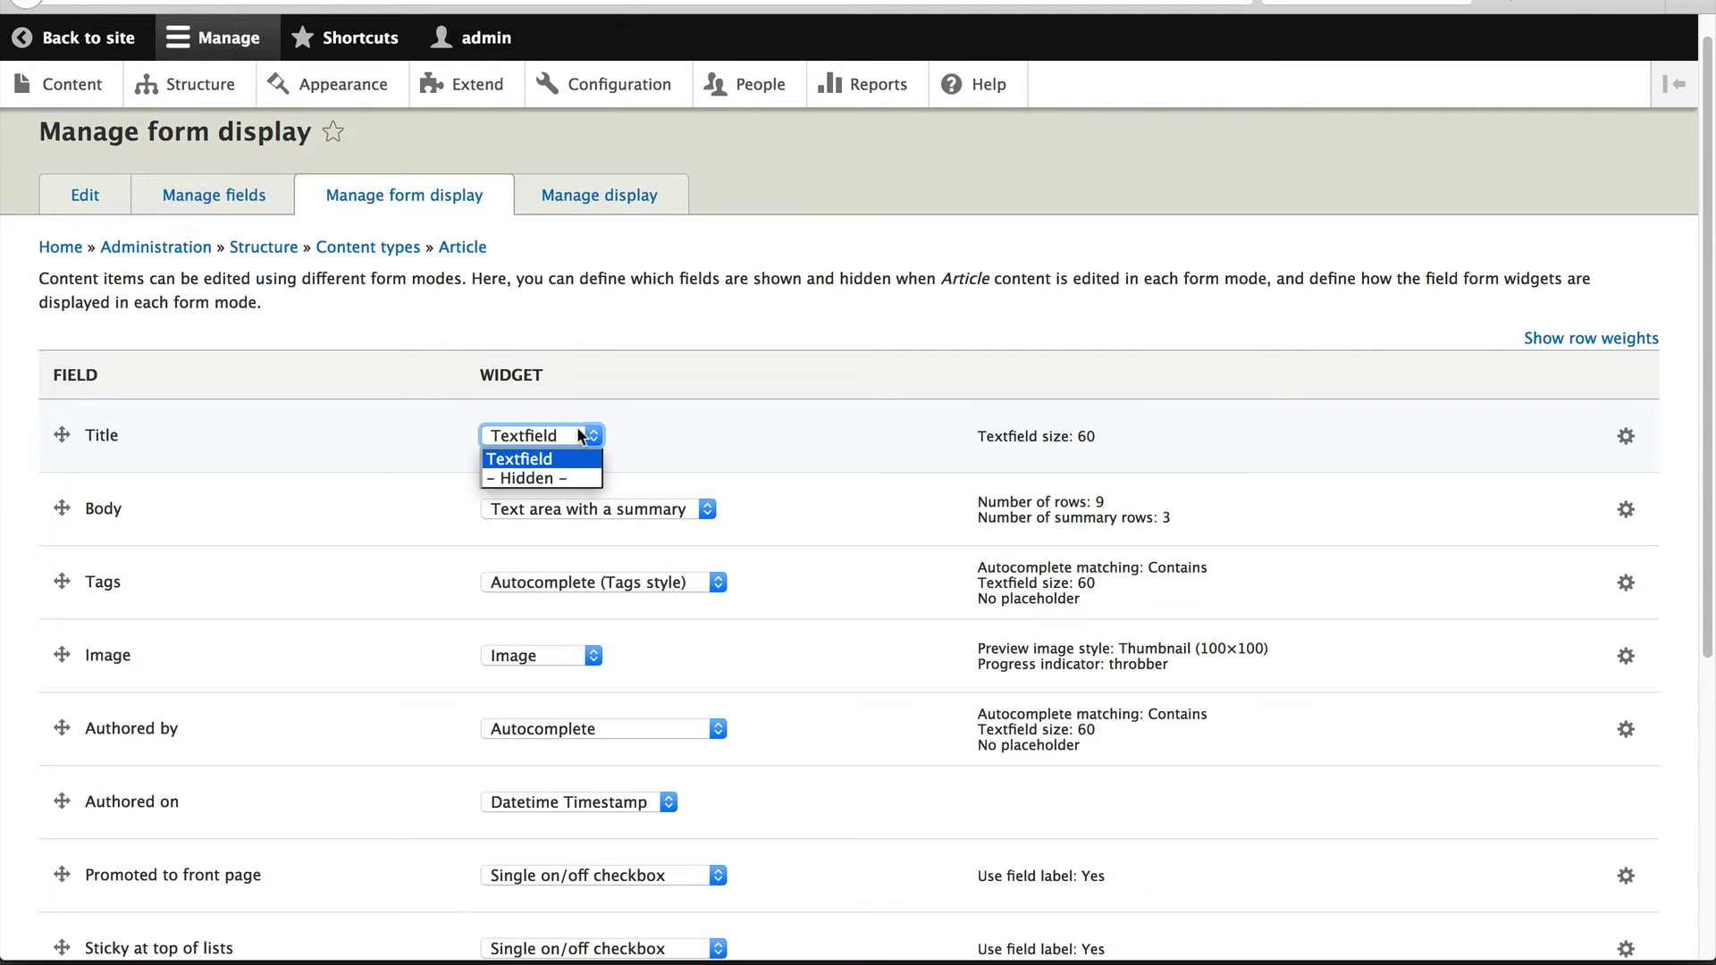
pyautogui.click(579, 435)
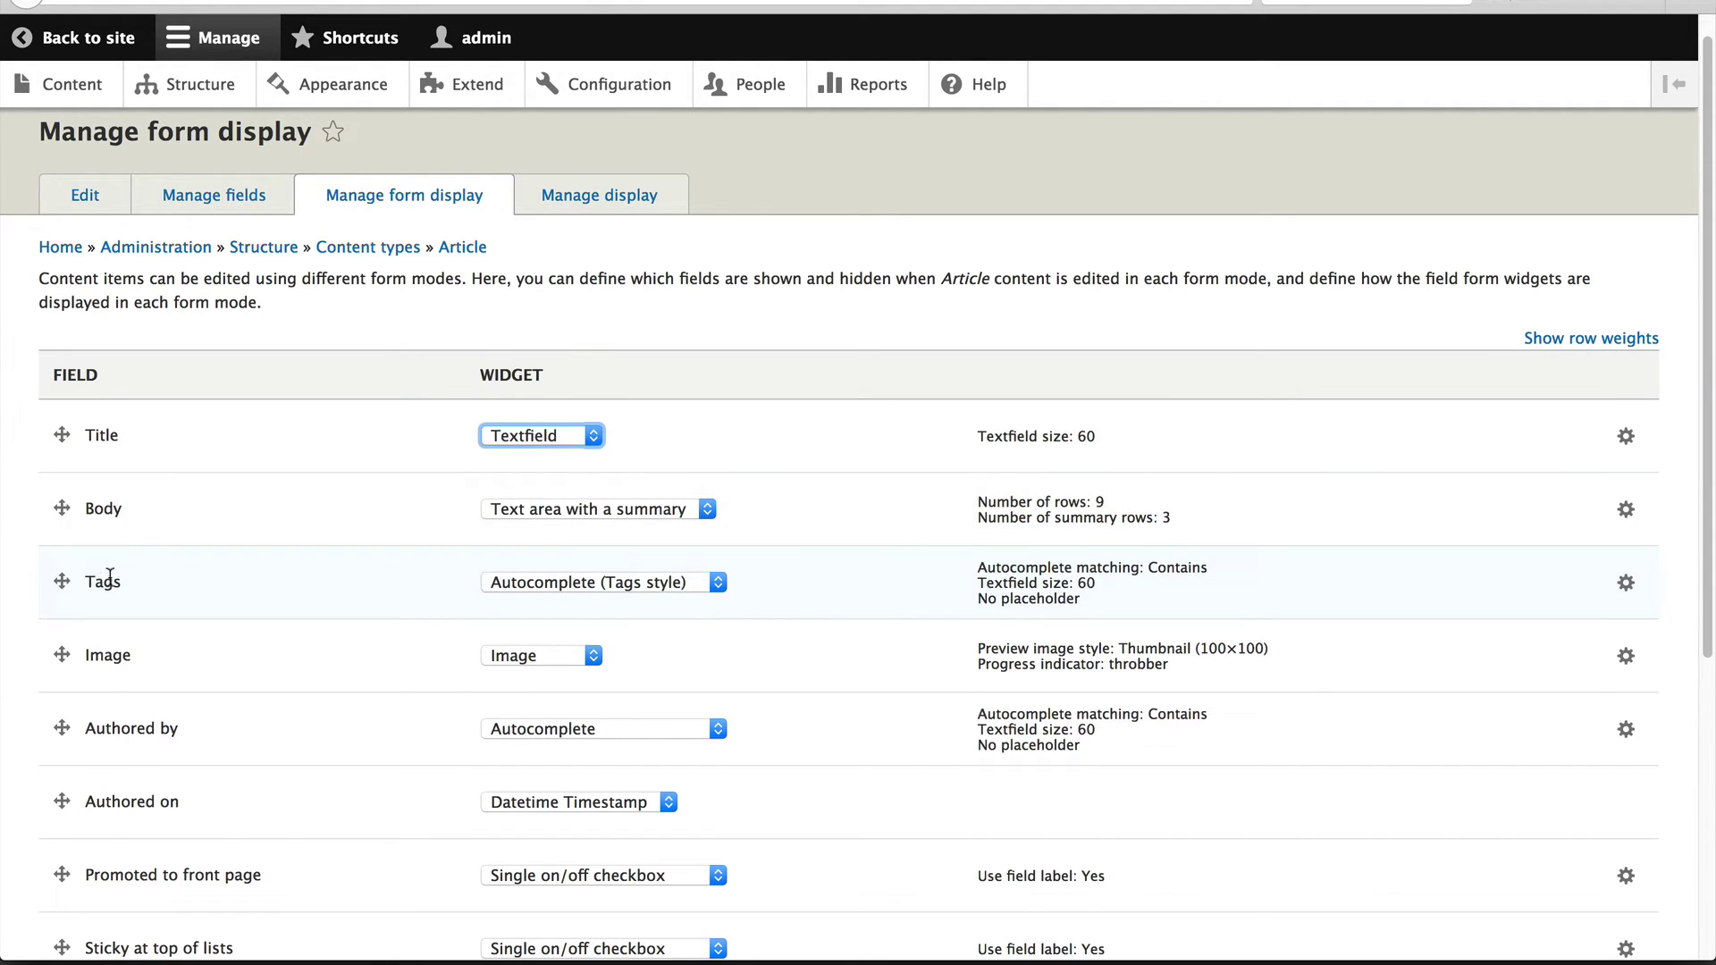
pyautogui.click(700, 585)
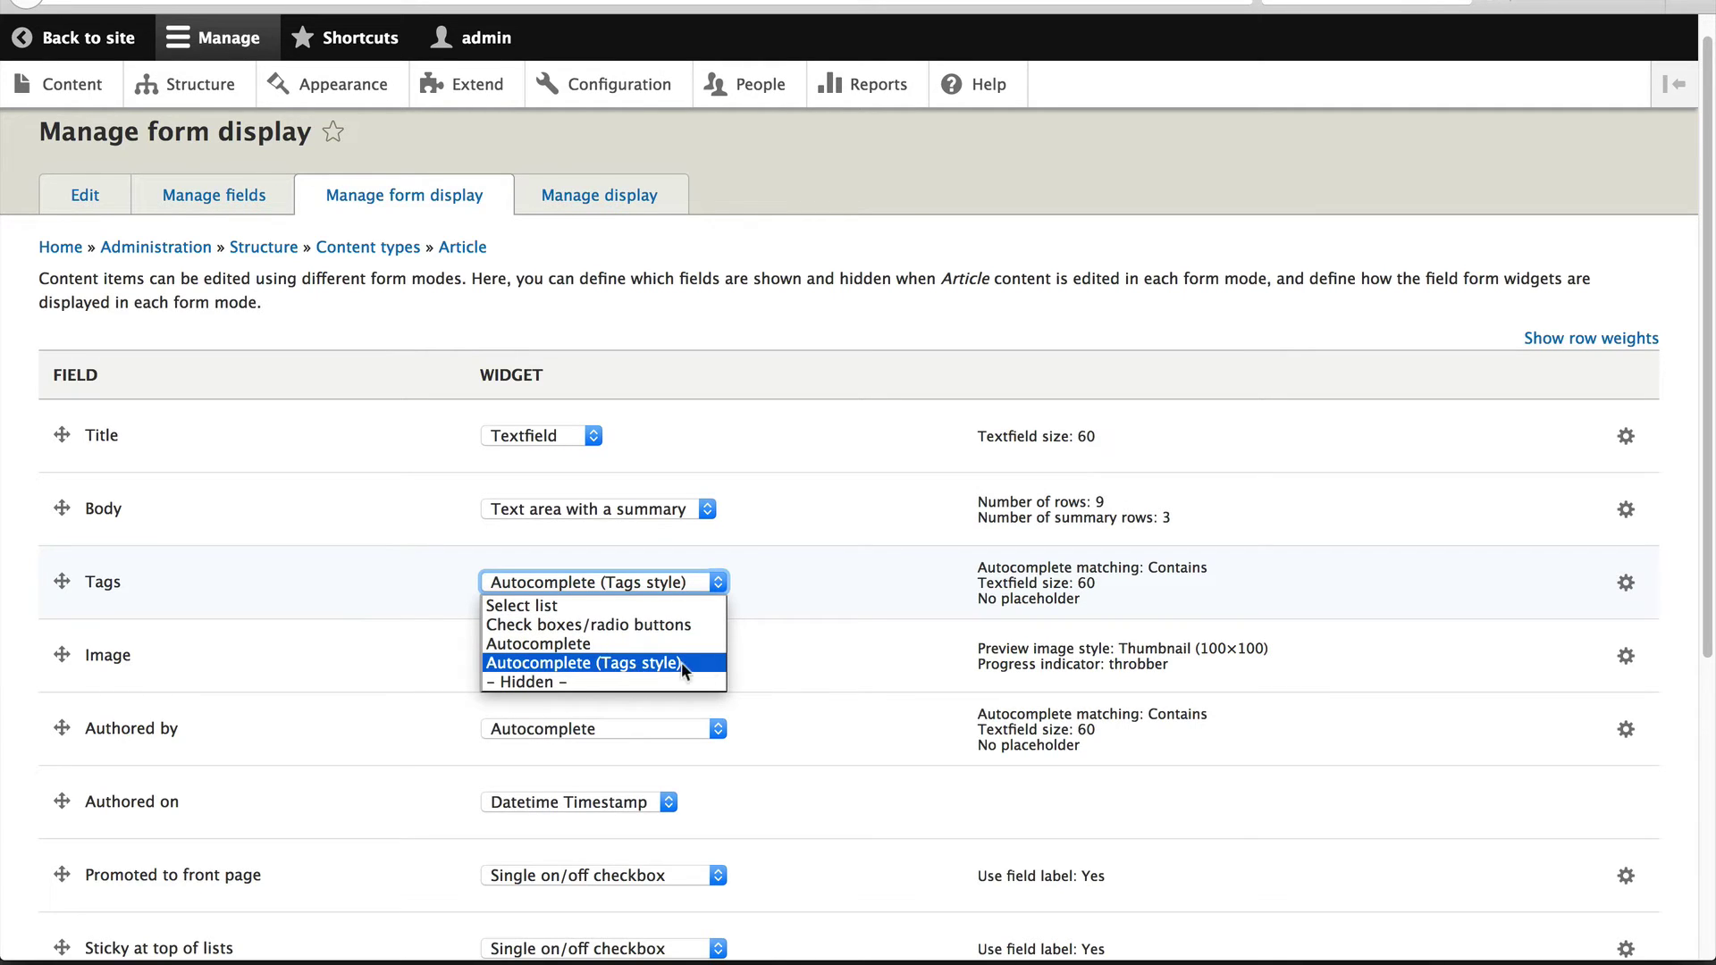
pyautogui.click(822, 654)
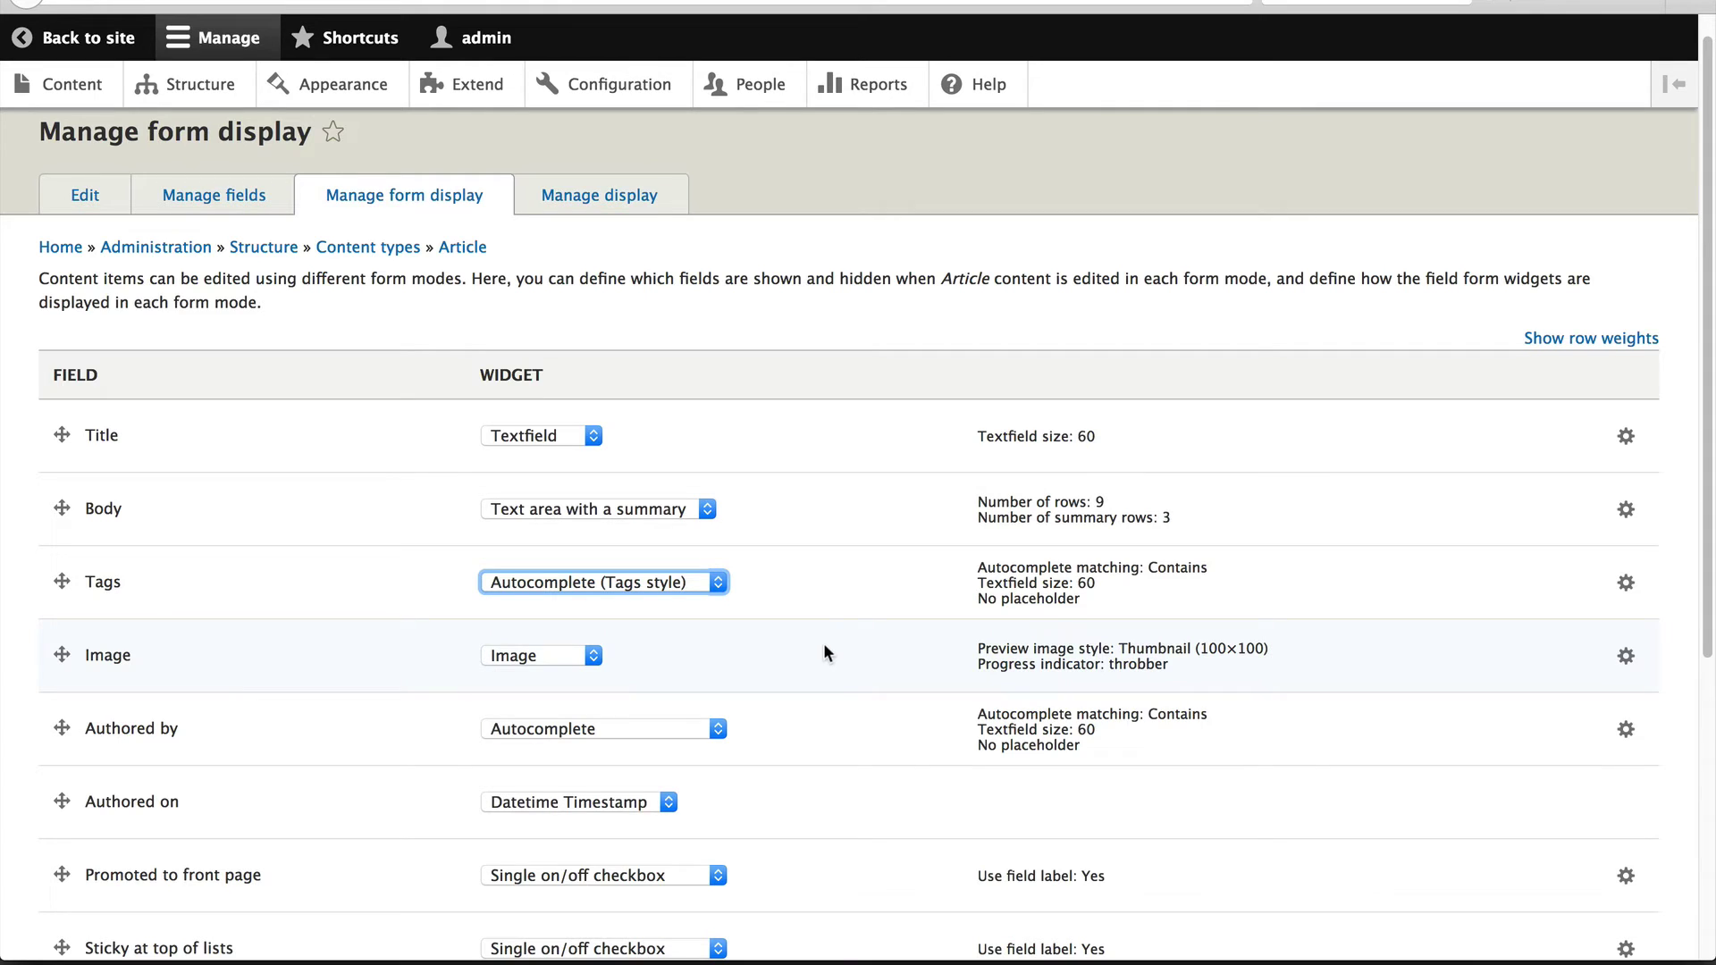
# - On Article's Manage display, keep the Image label hidden and format Image, then show Body format choices
pyautogui.click(571, 194)
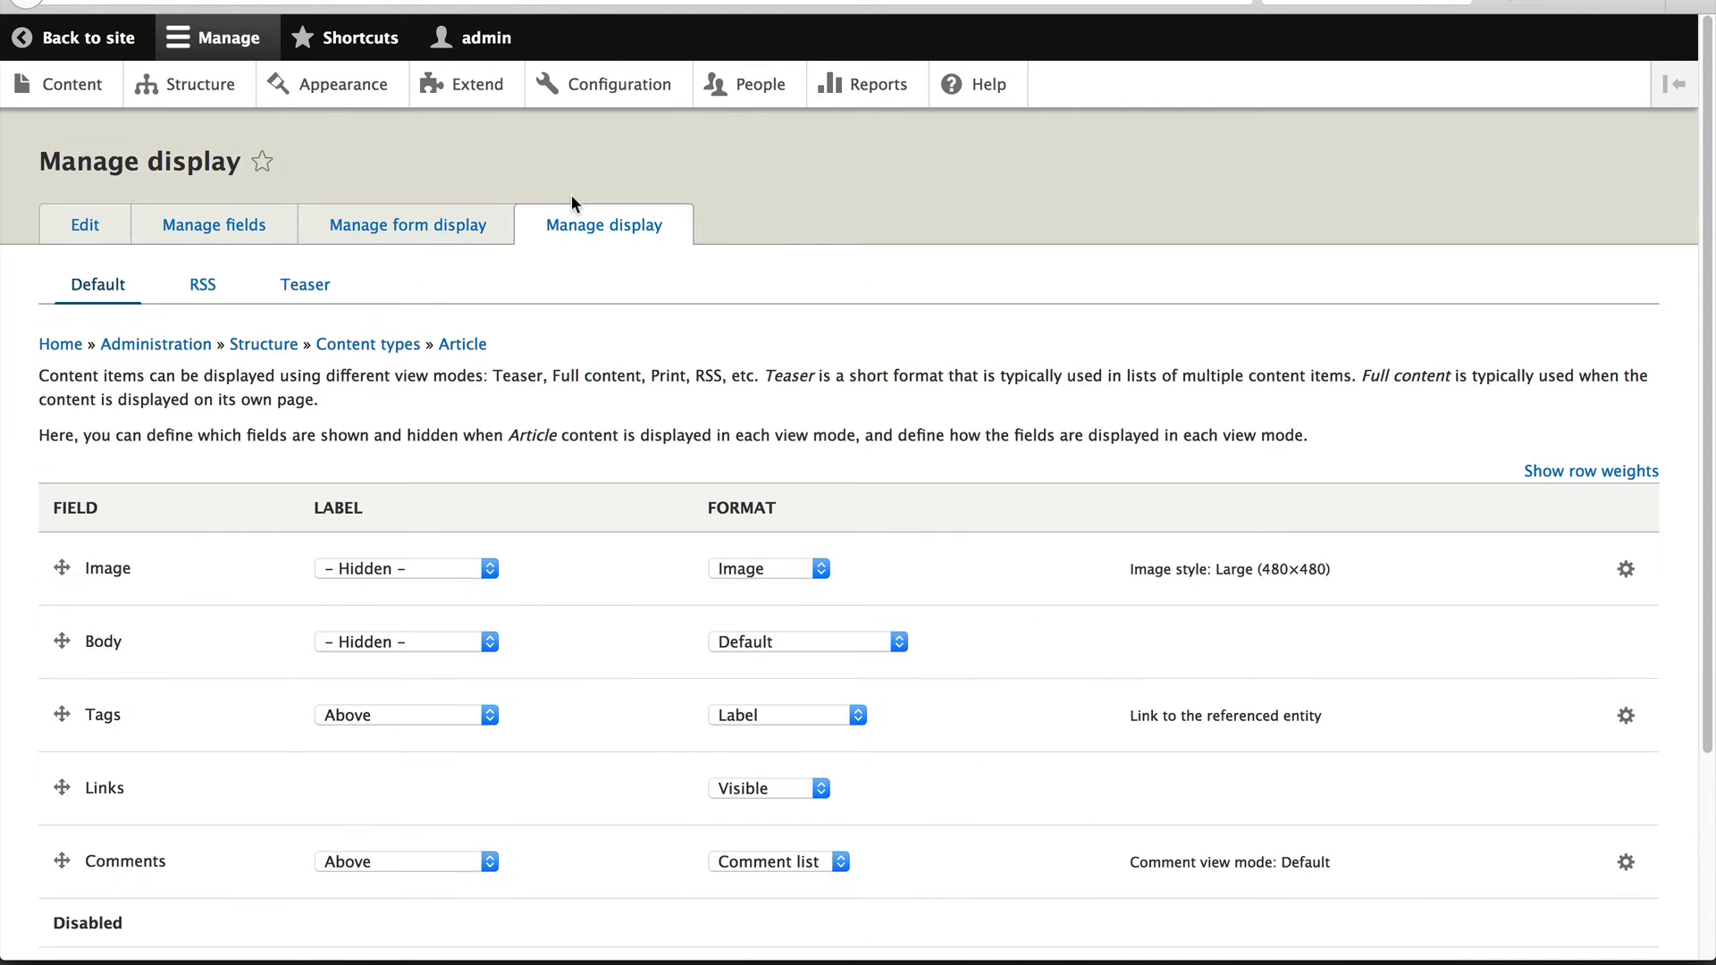
pyautogui.scroll(-3, 879, 515)
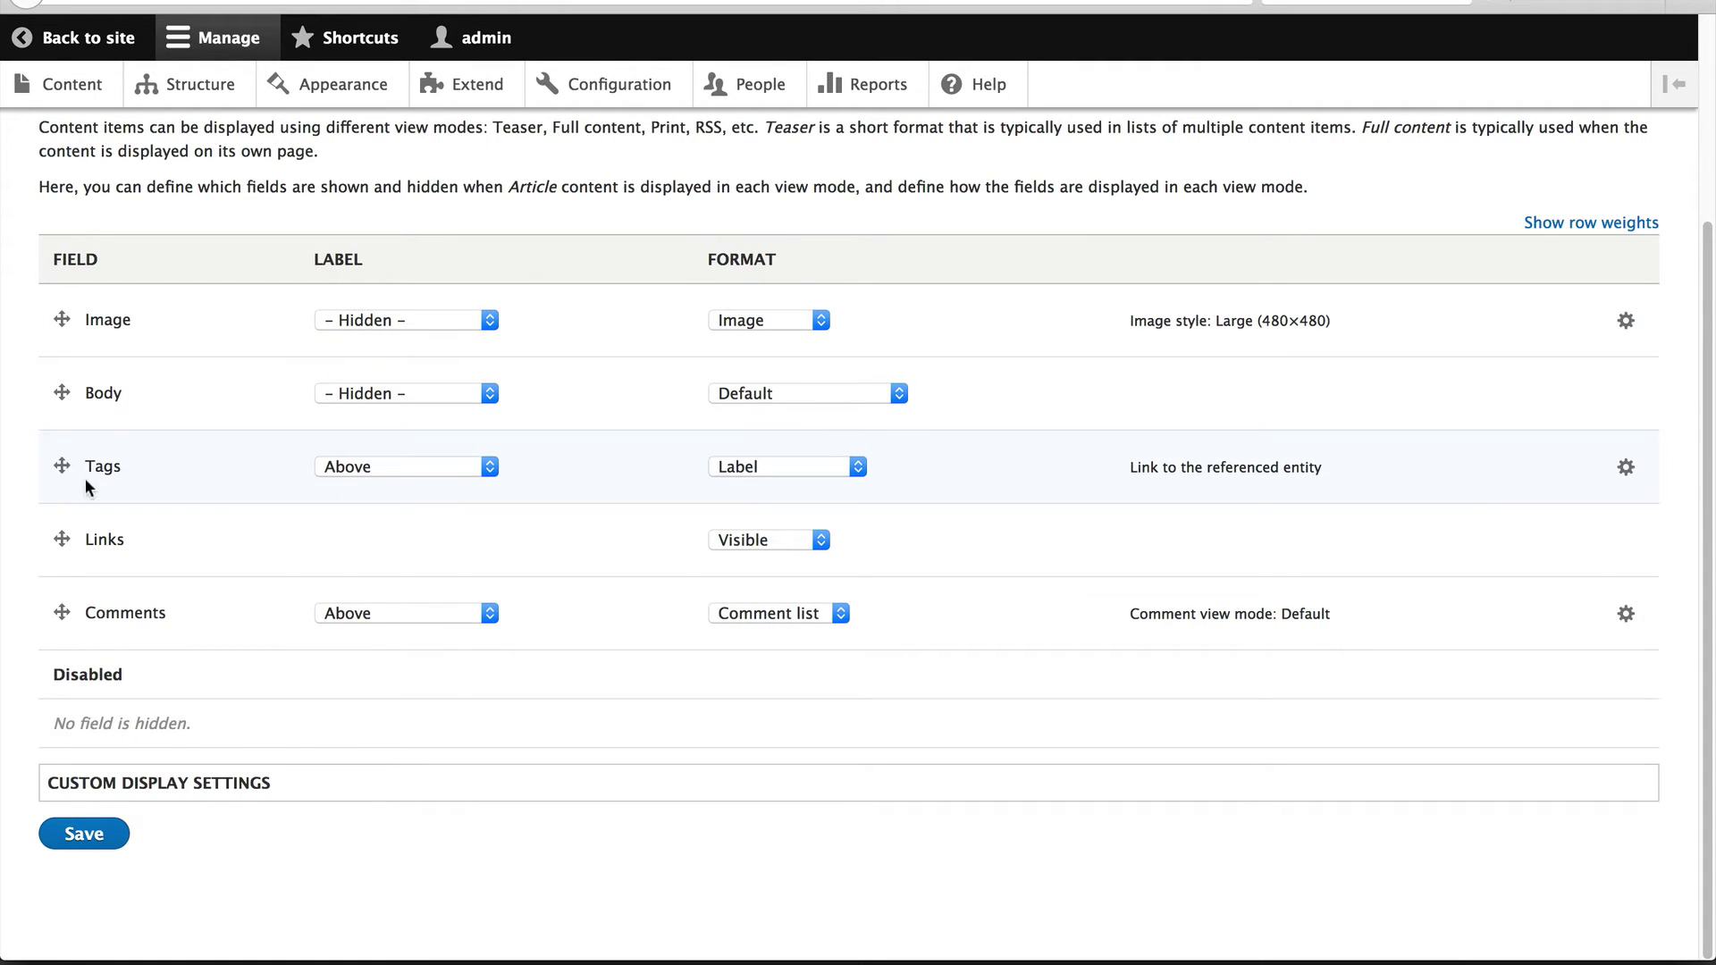
pyautogui.click(429, 320)
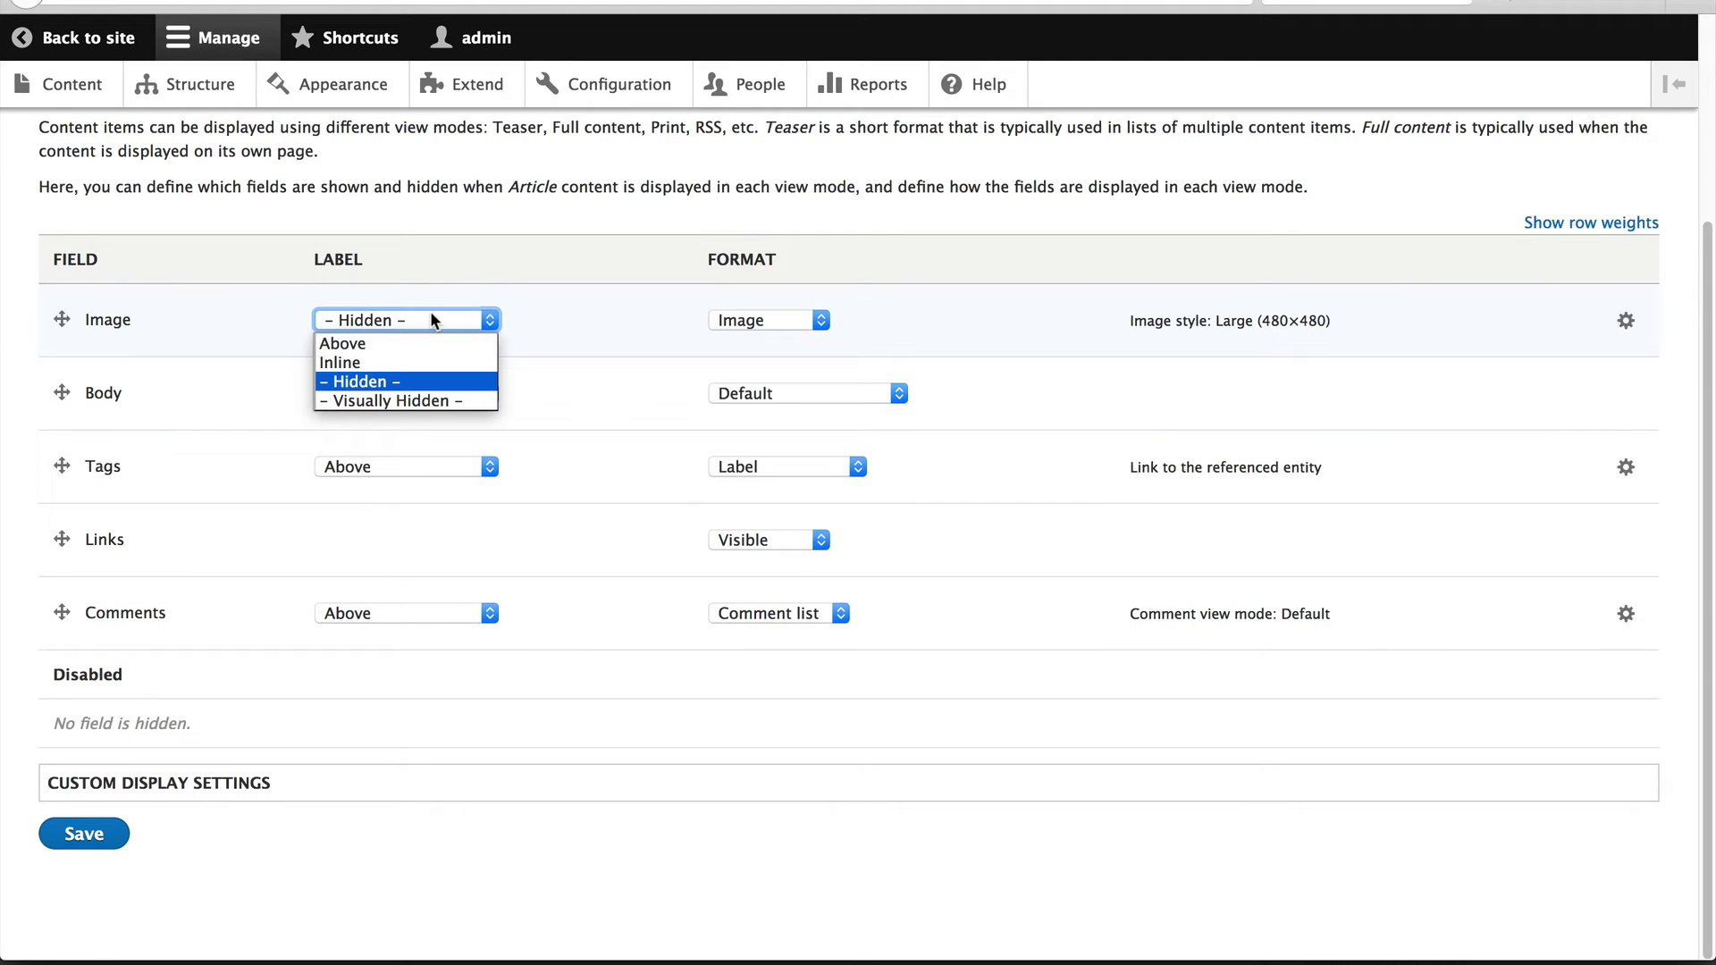
pyautogui.click(706, 315)
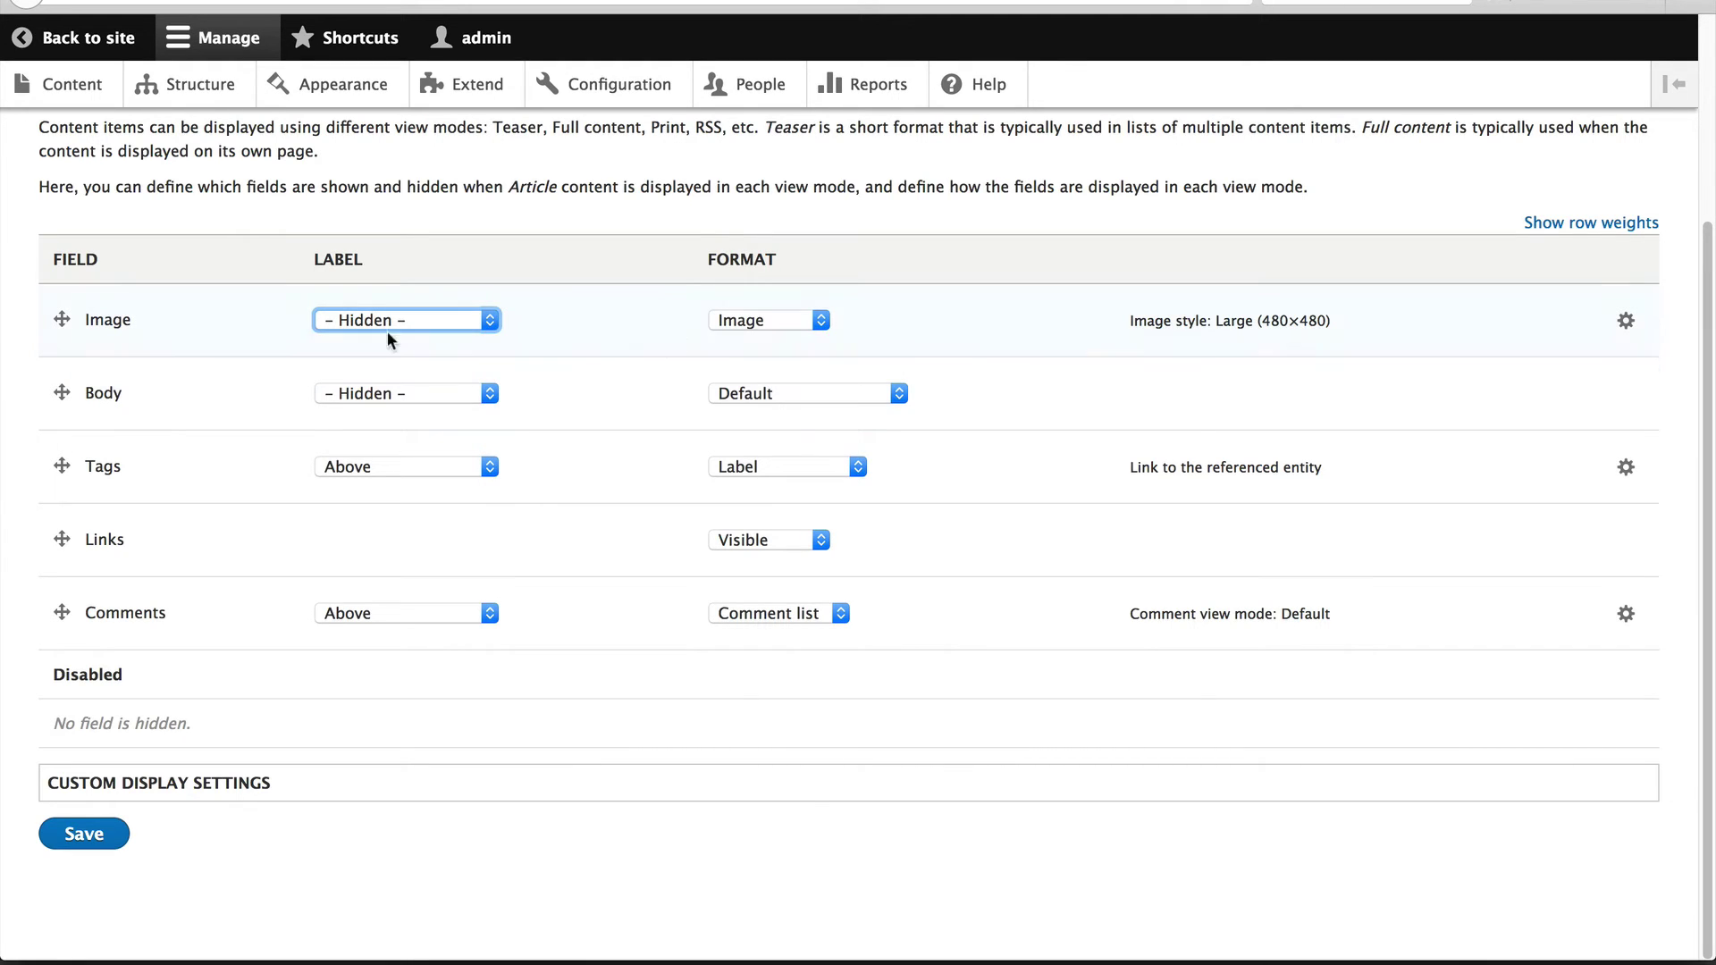
pyautogui.click(818, 322)
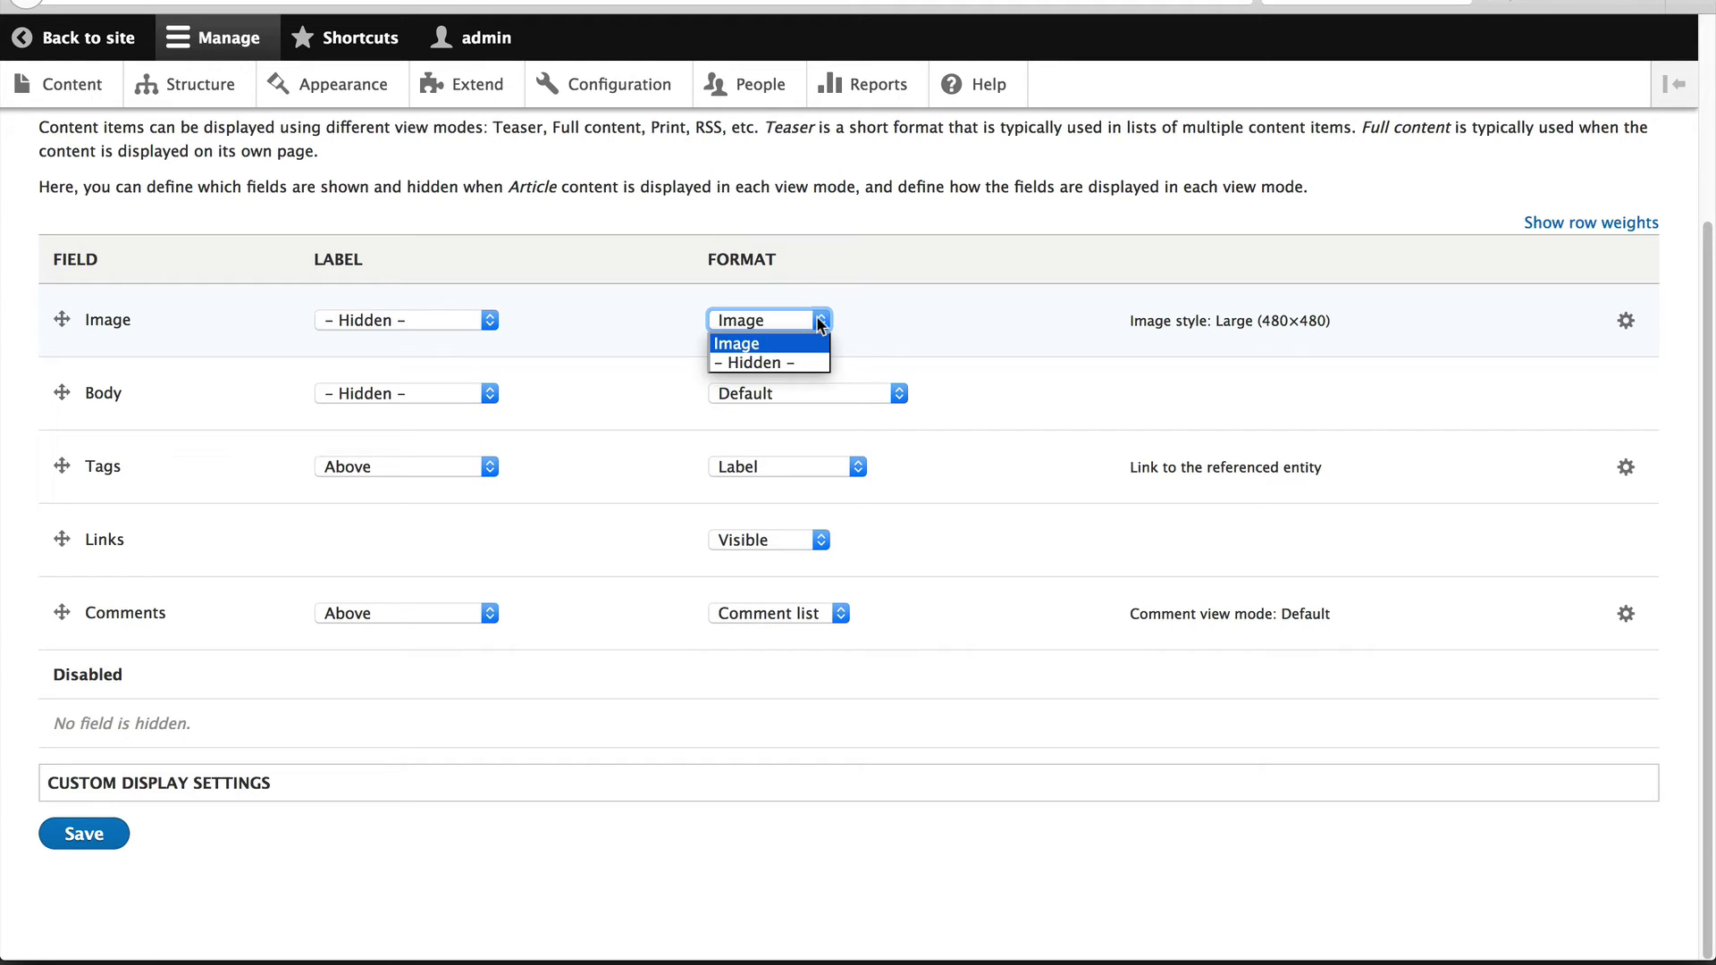
pyautogui.click(919, 347)
pyautogui.click(889, 393)
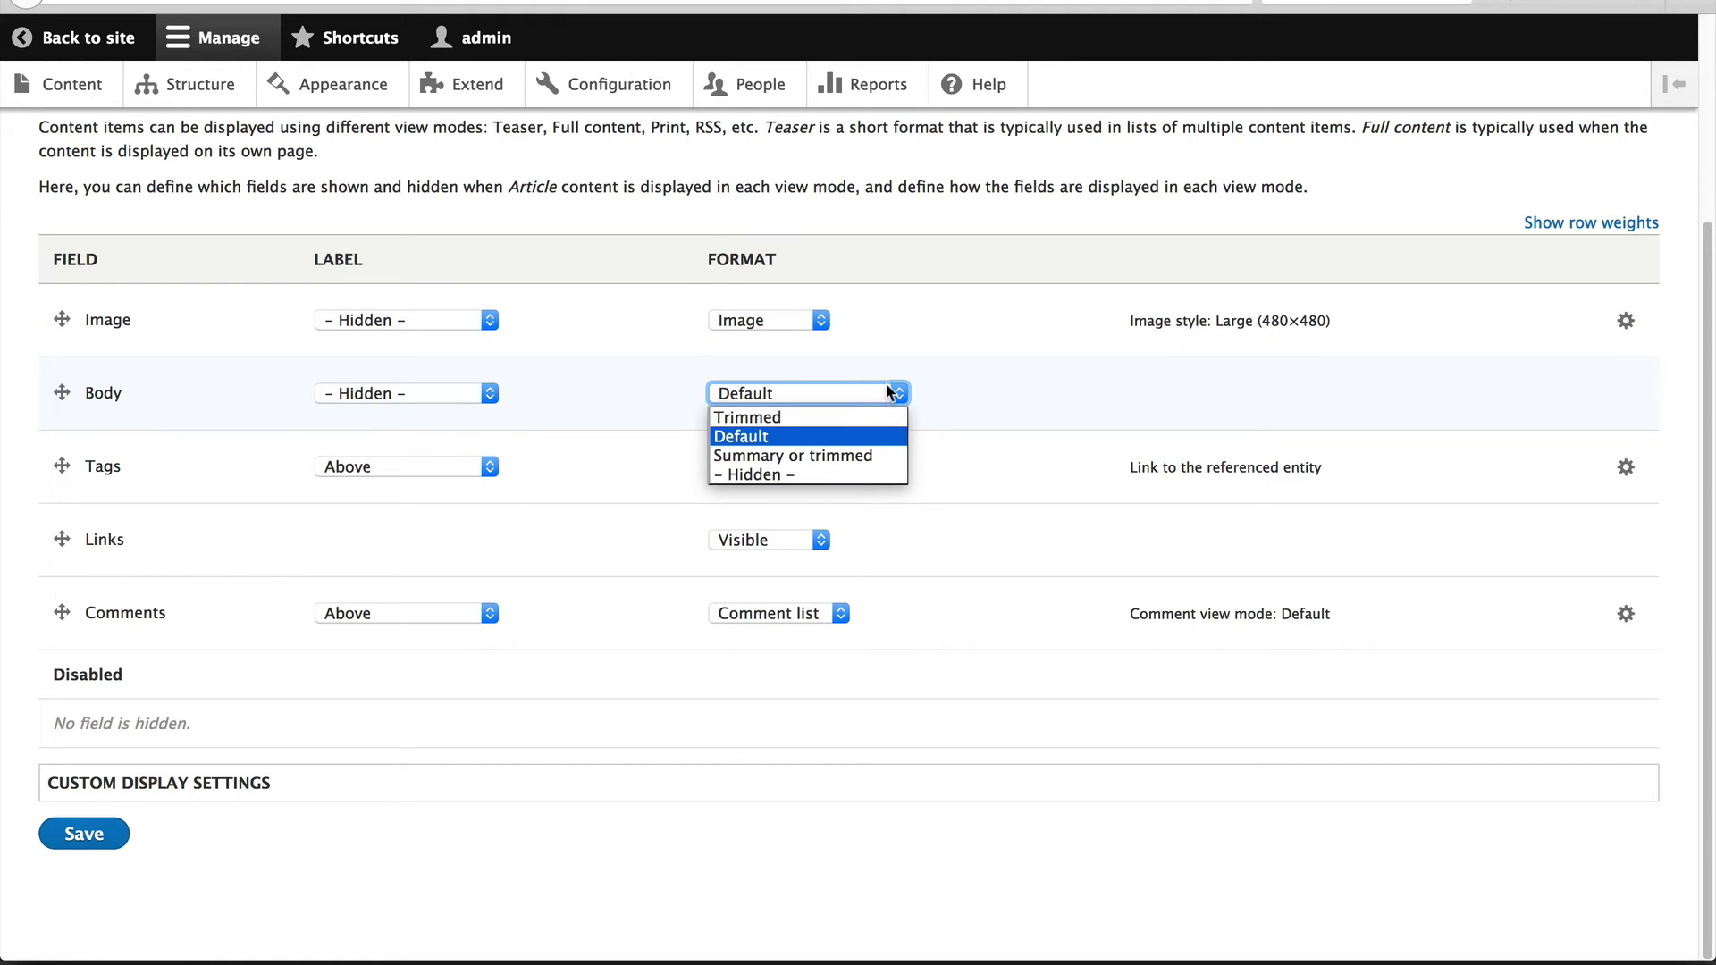
pyautogui.click(843, 415)
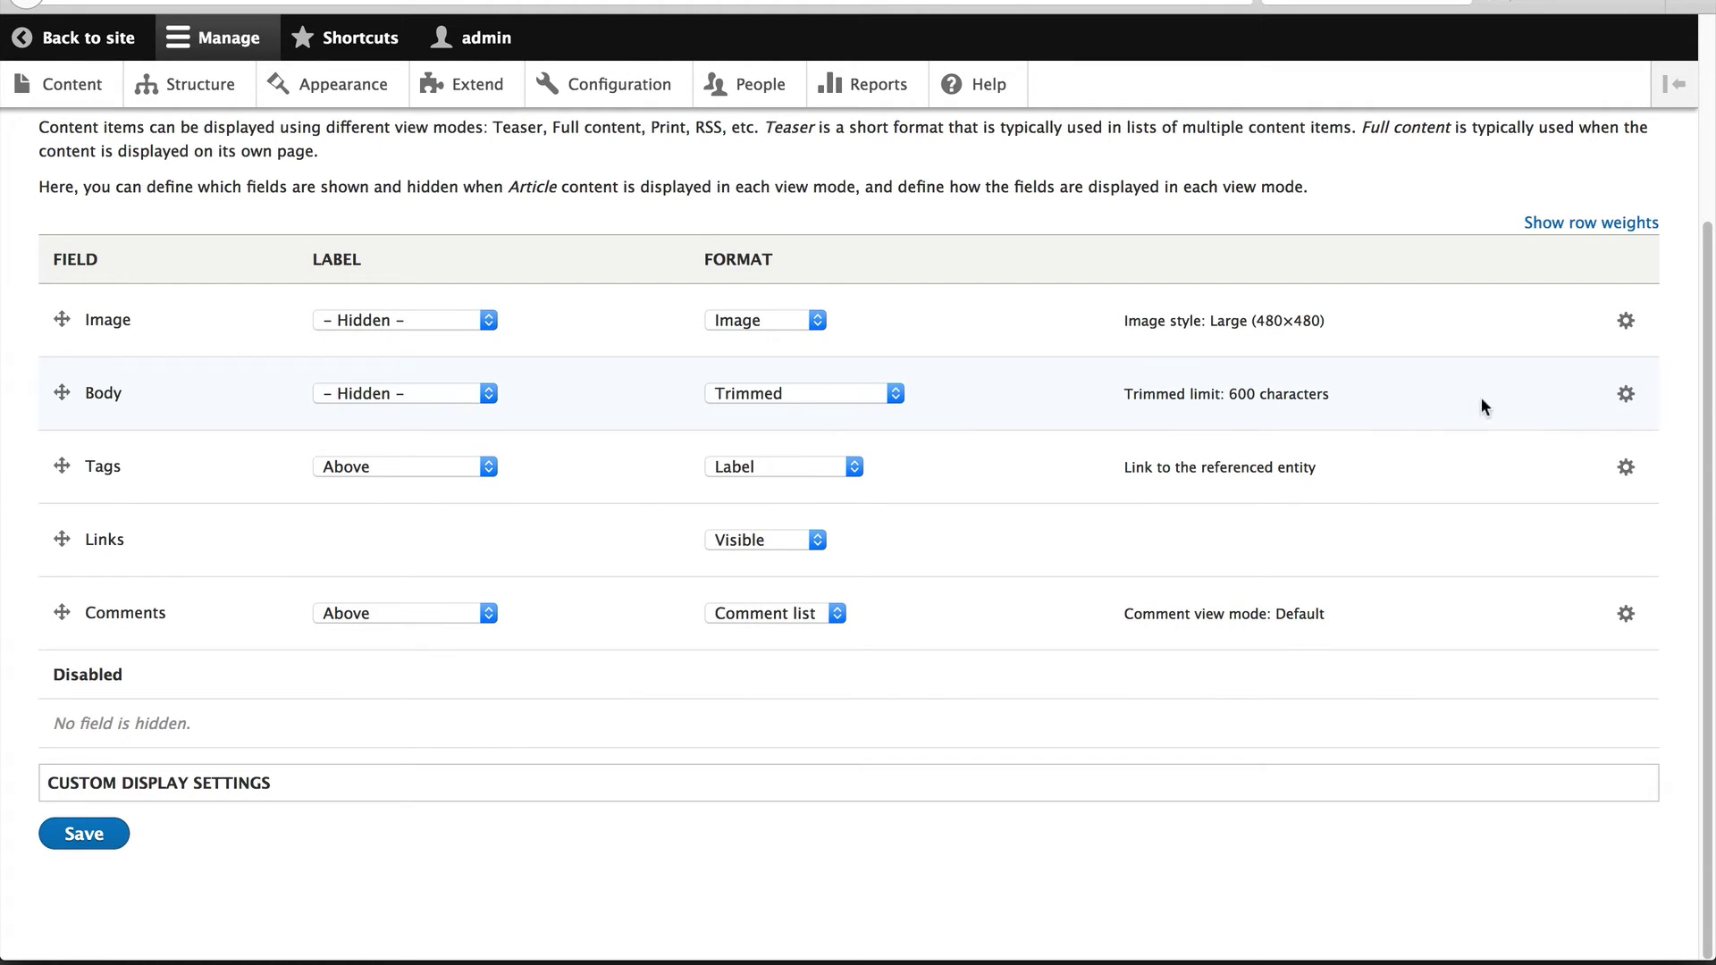
pyautogui.click(1626, 394)
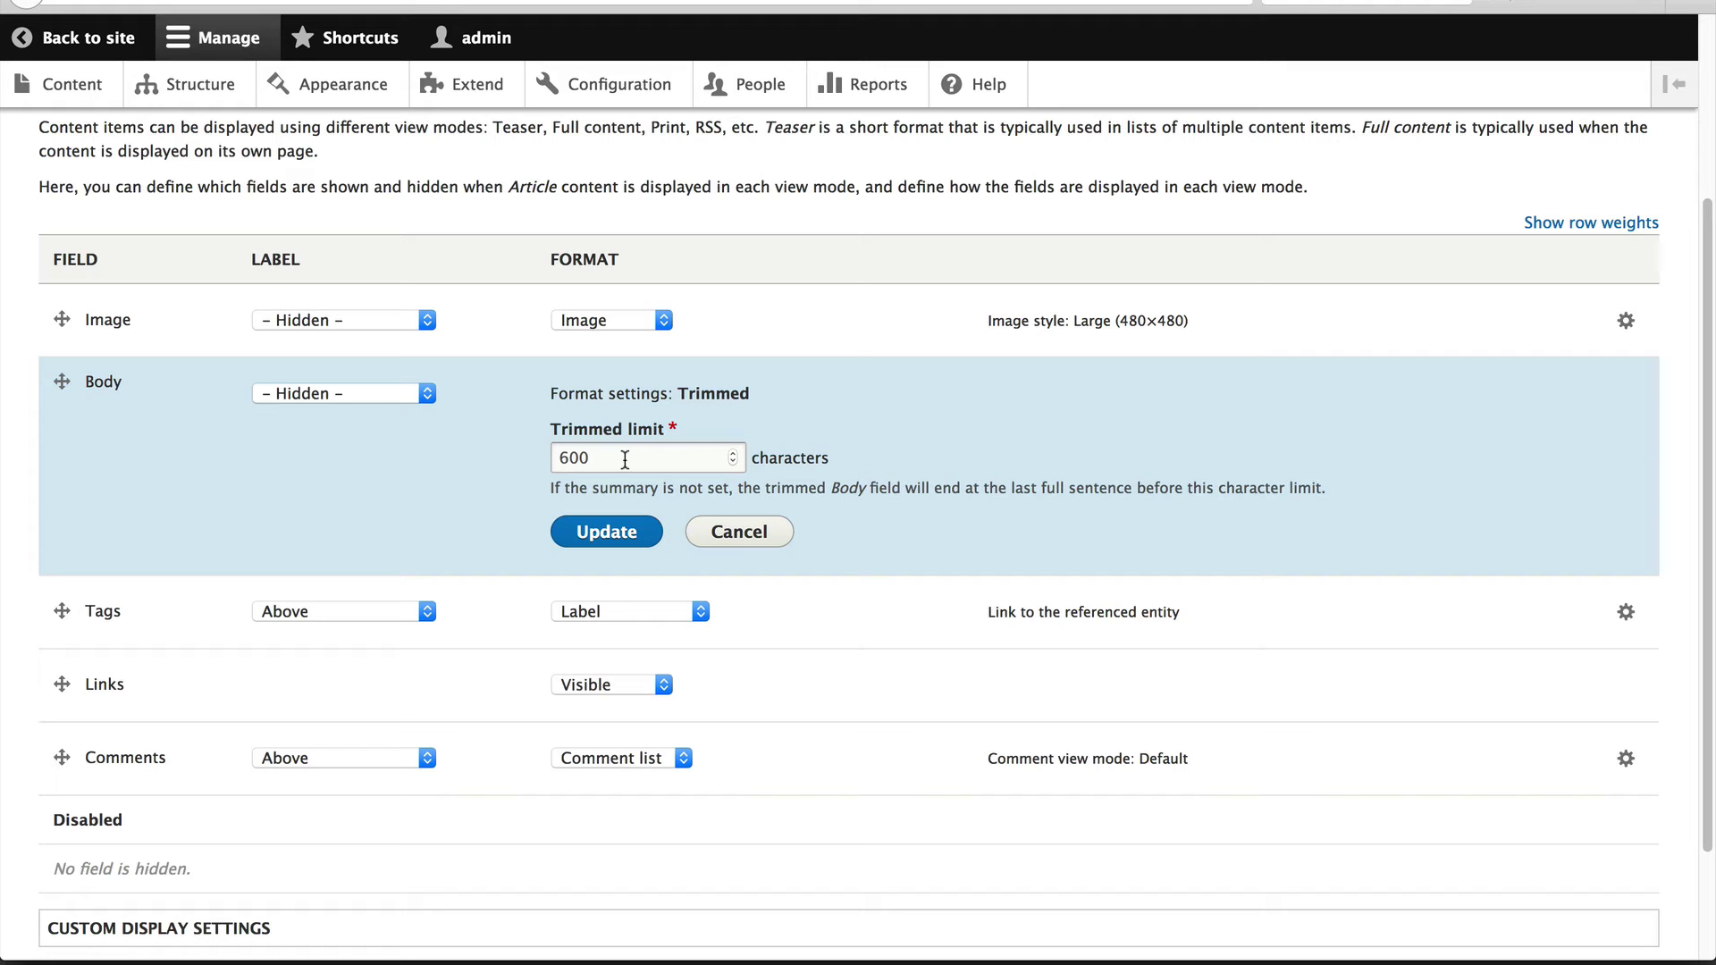
pyautogui.click(722, 534)
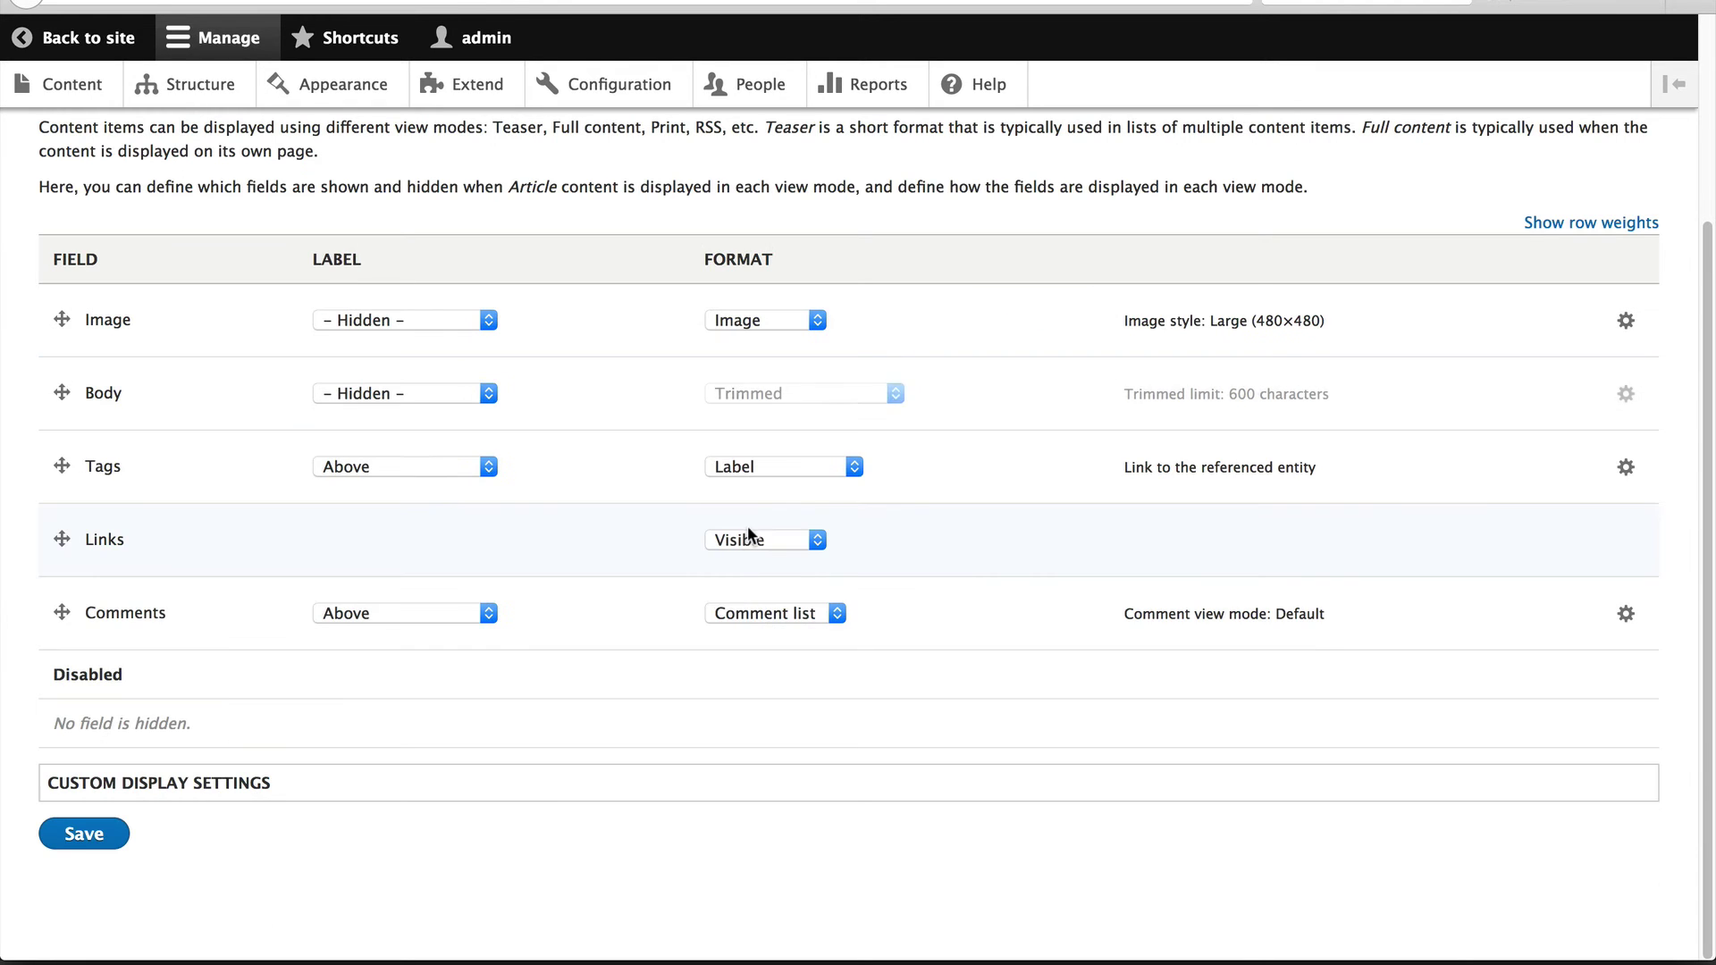
pyautogui.click(771, 394)
pyautogui.click(796, 436)
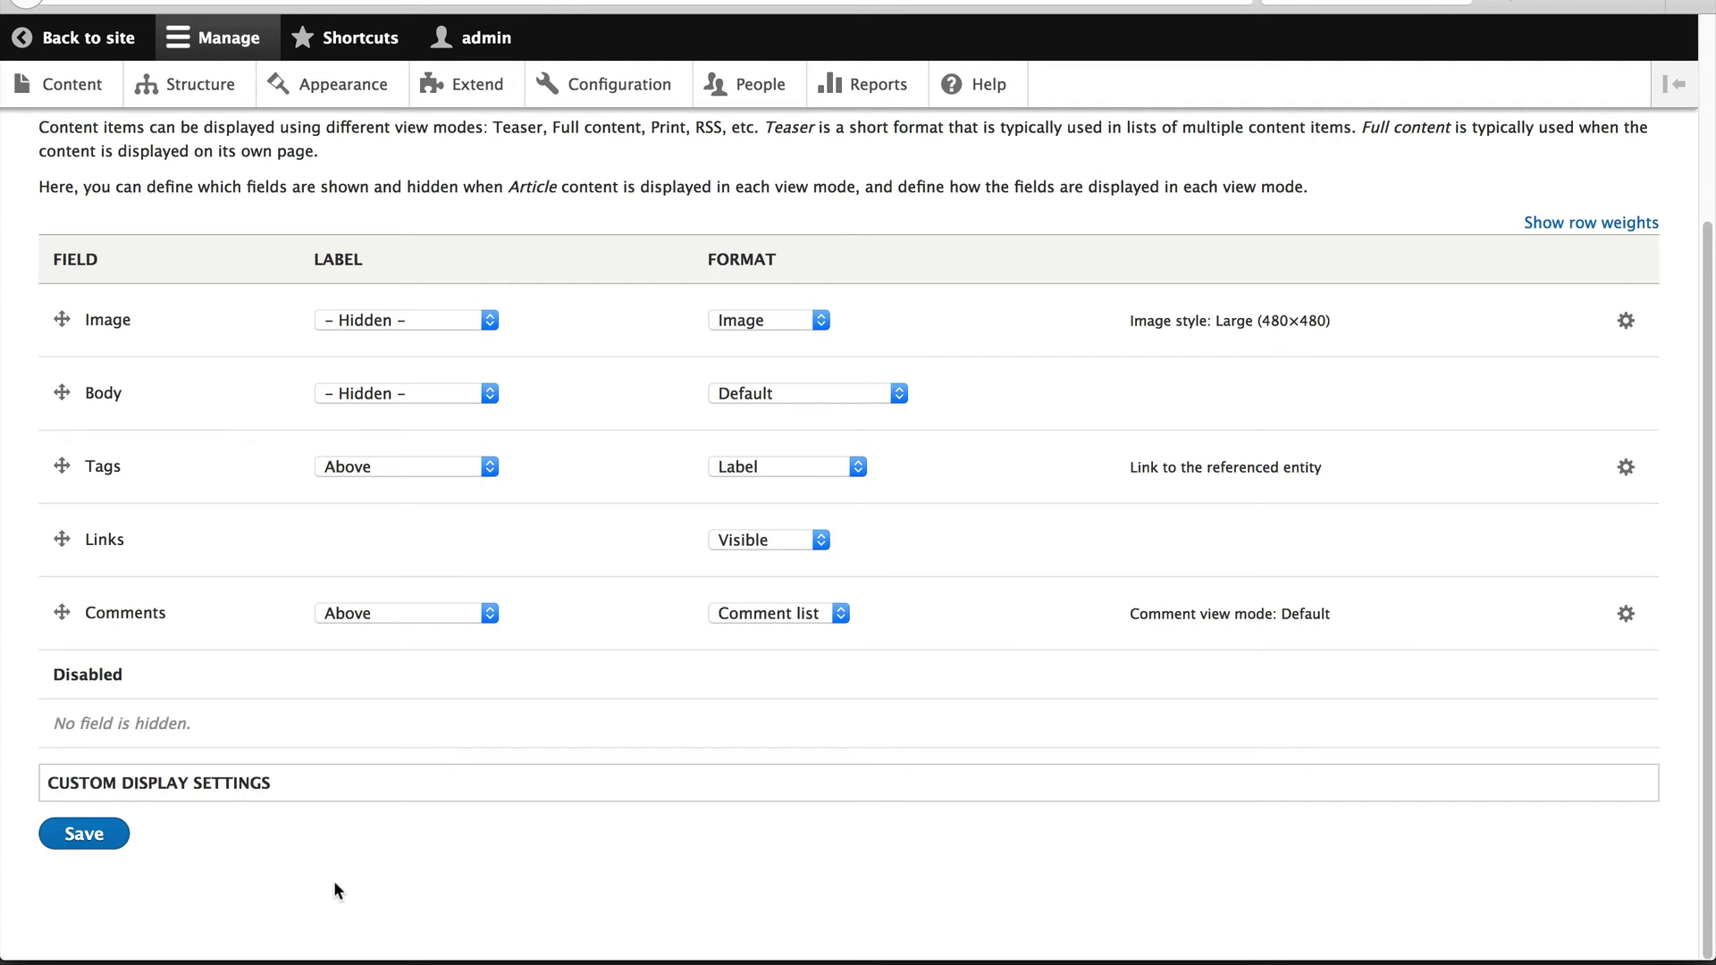
pyautogui.scroll(3, 347, 855)
# - Start a new Article from Content > Add content
pyautogui.click(75, 85)
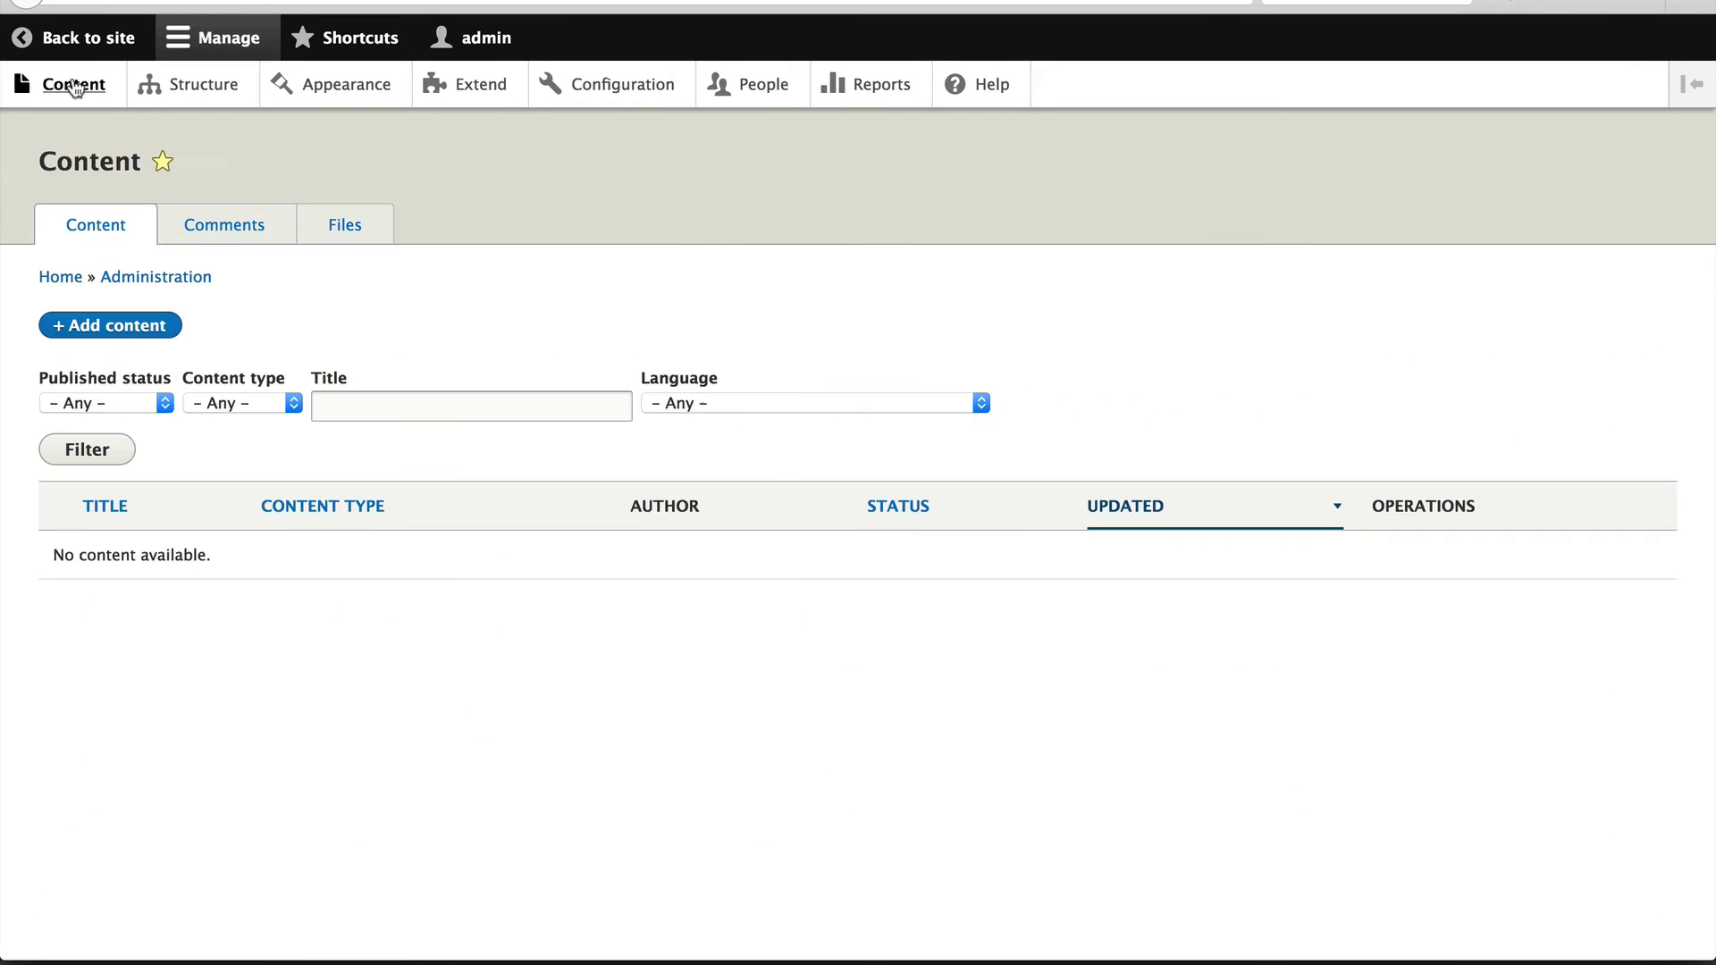
pyautogui.click(135, 326)
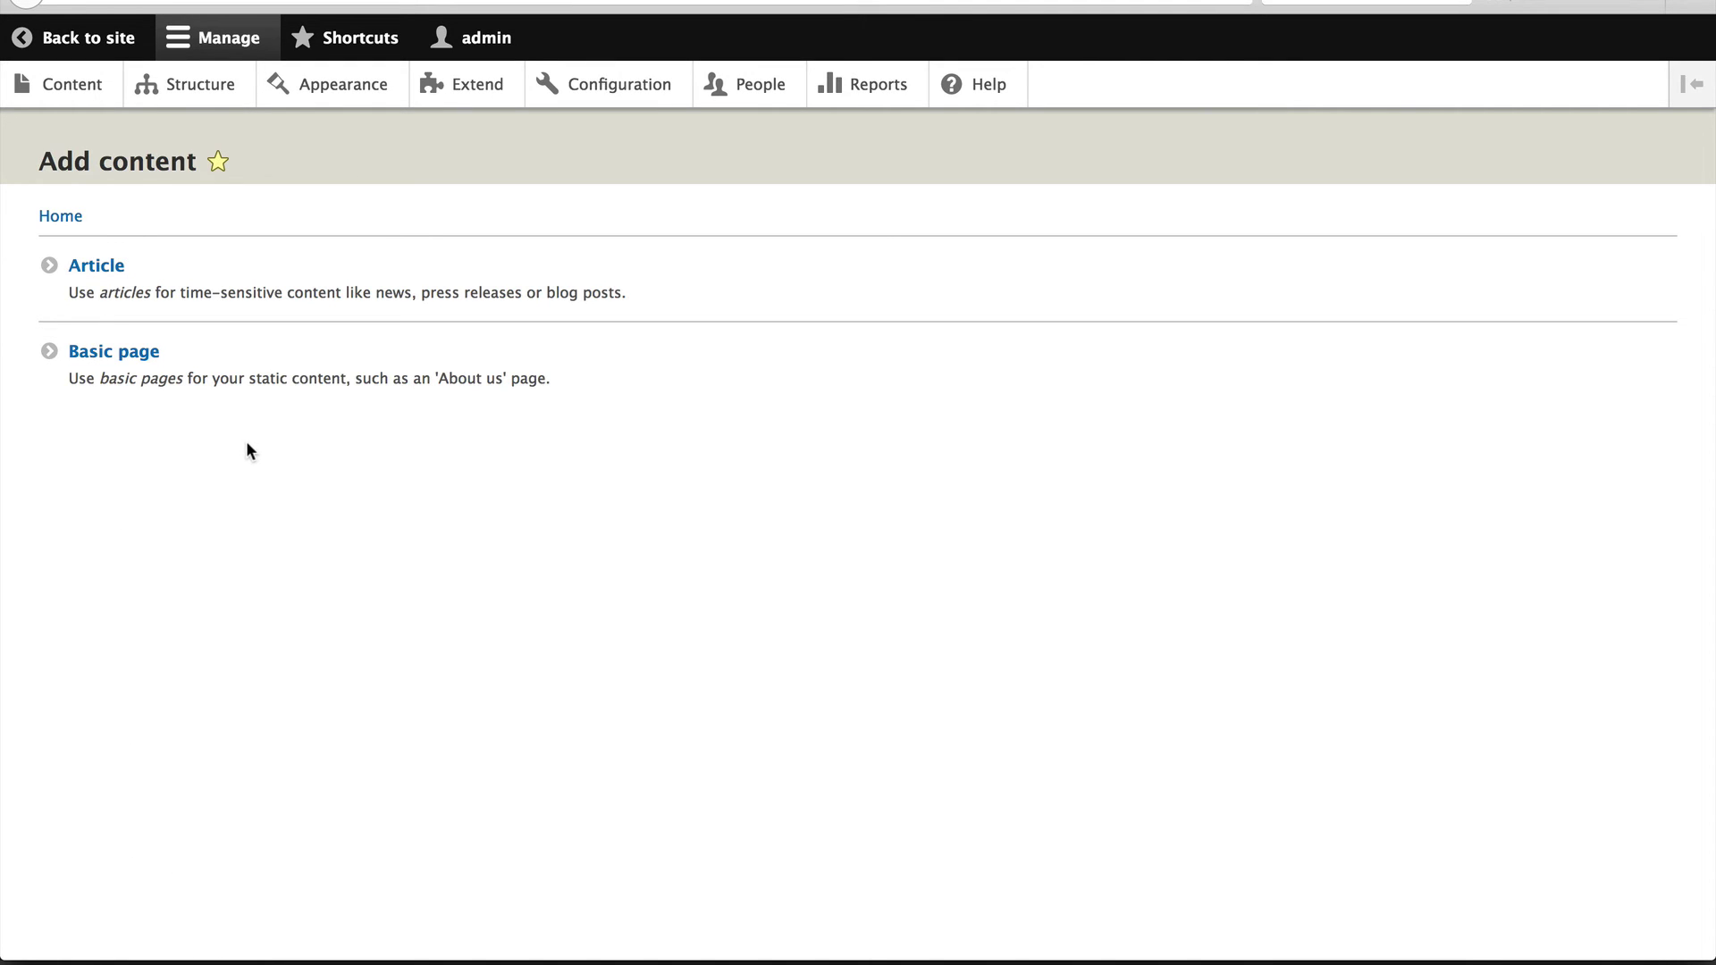
pyautogui.click(109, 270)
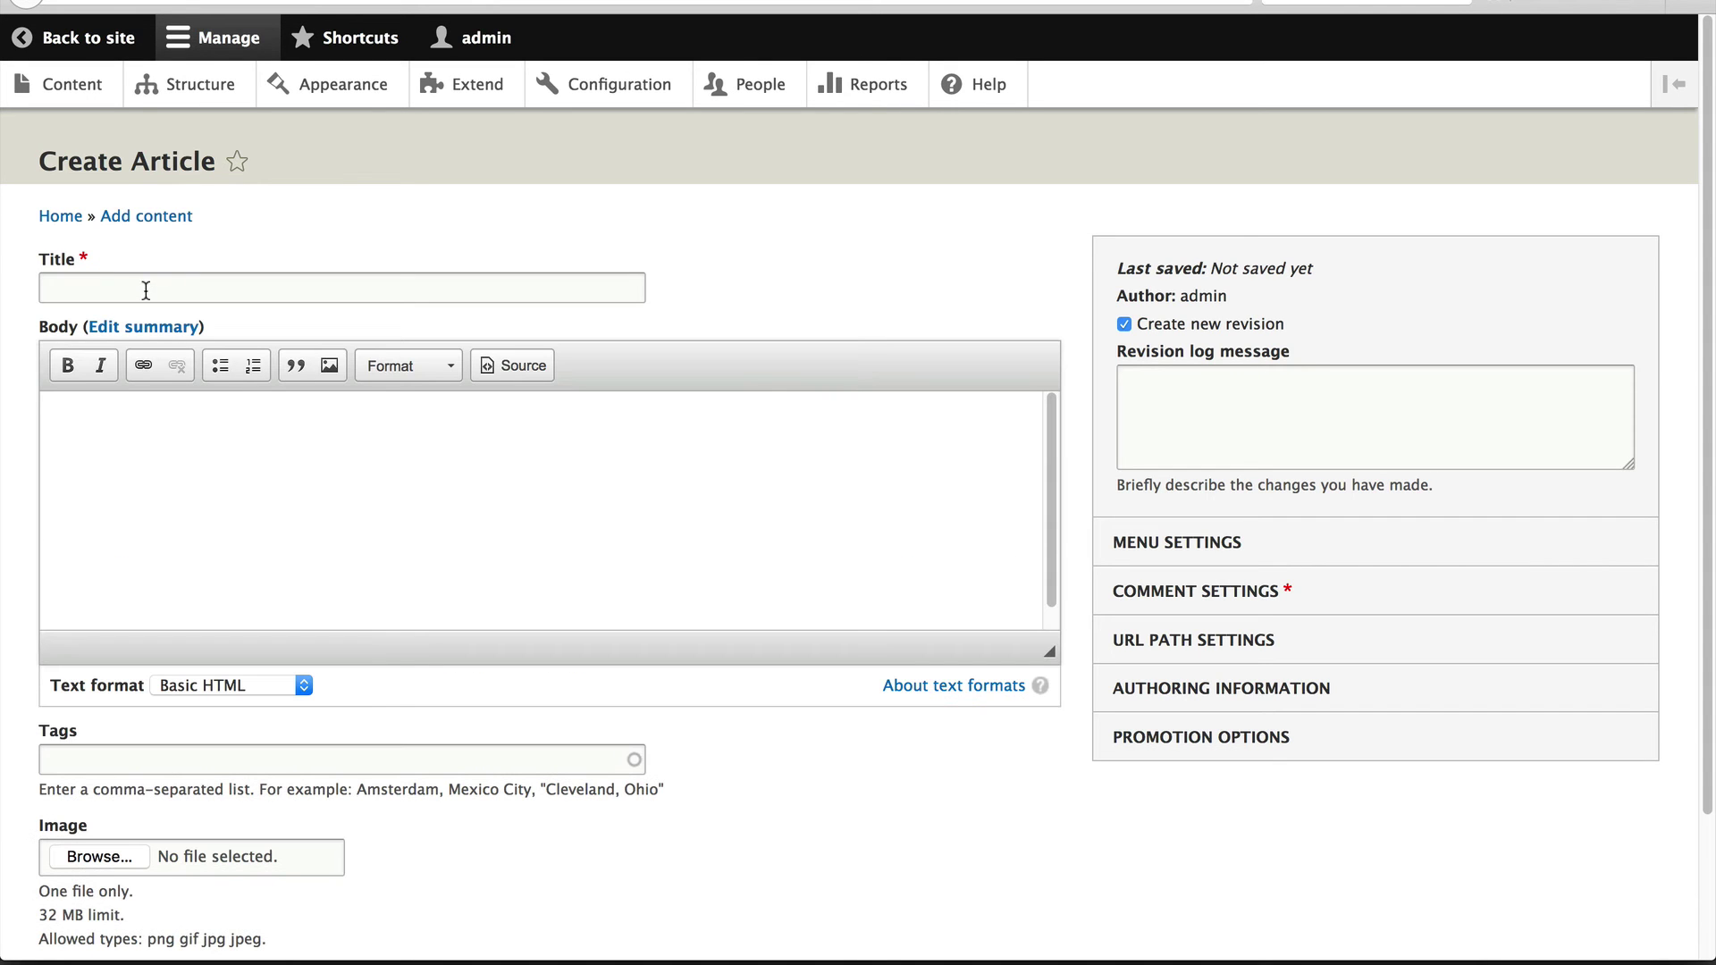
# - Enter the title 'test title' and the body text 'test body'
pyautogui.click(93, 292)
pyautogui.write('test title')
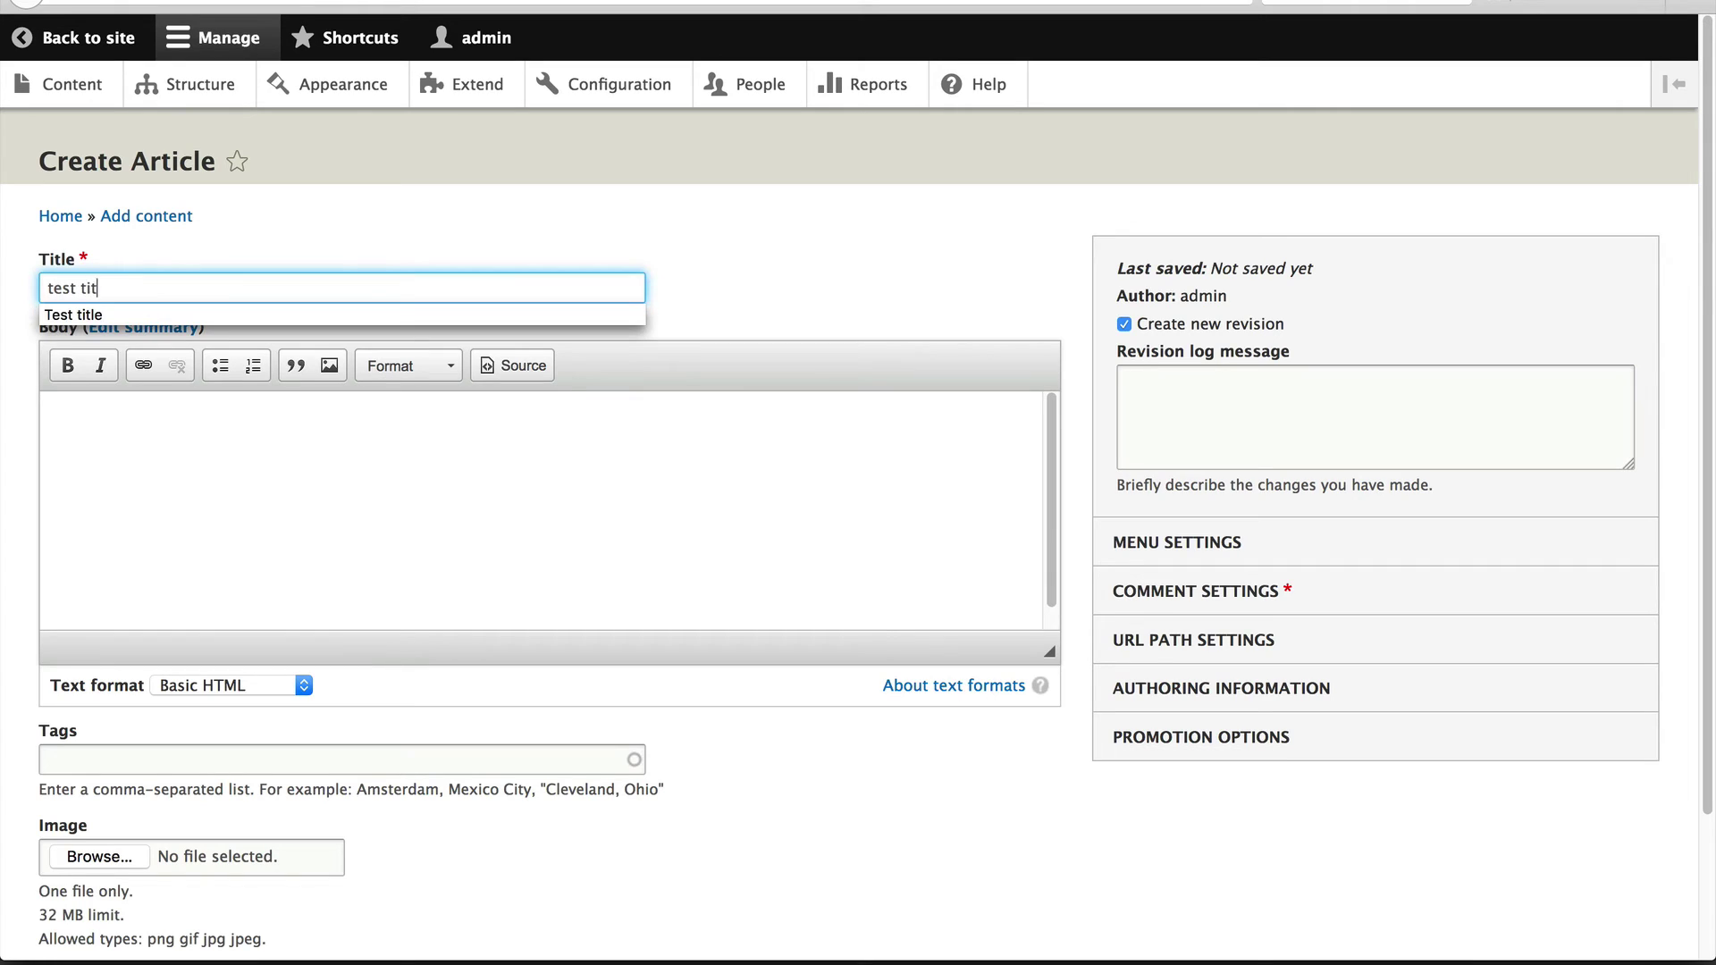
pyautogui.click(233, 474)
pyautogui.write('test ')
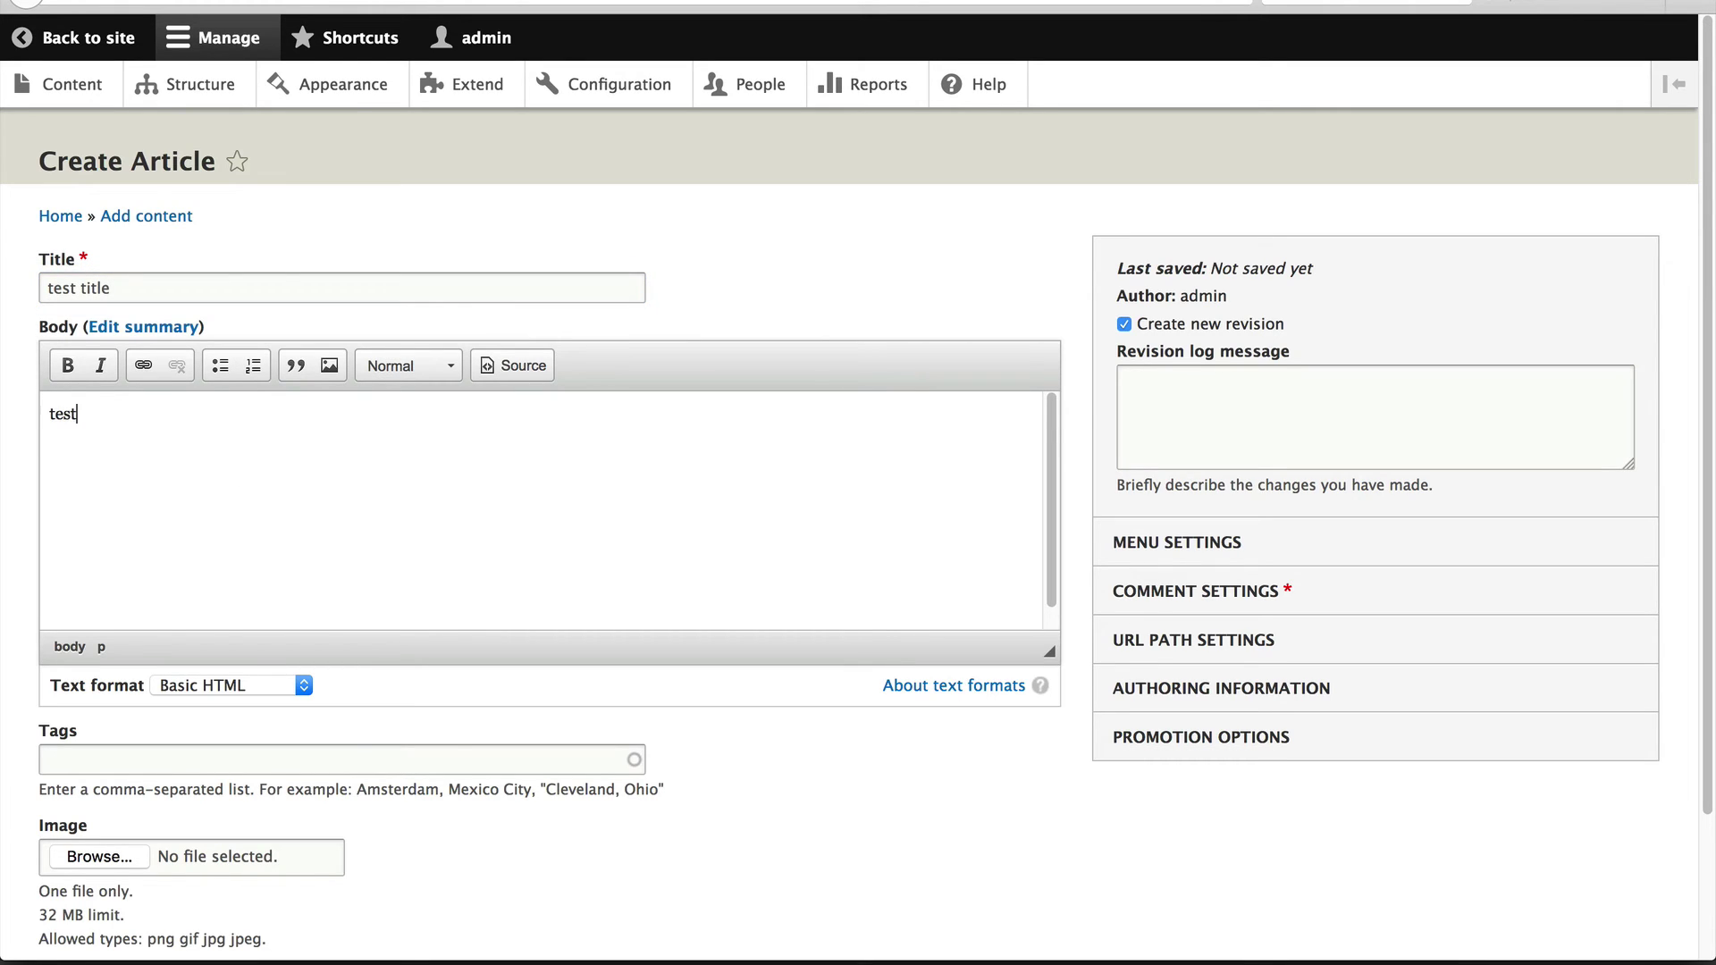
pyautogui.write('body')
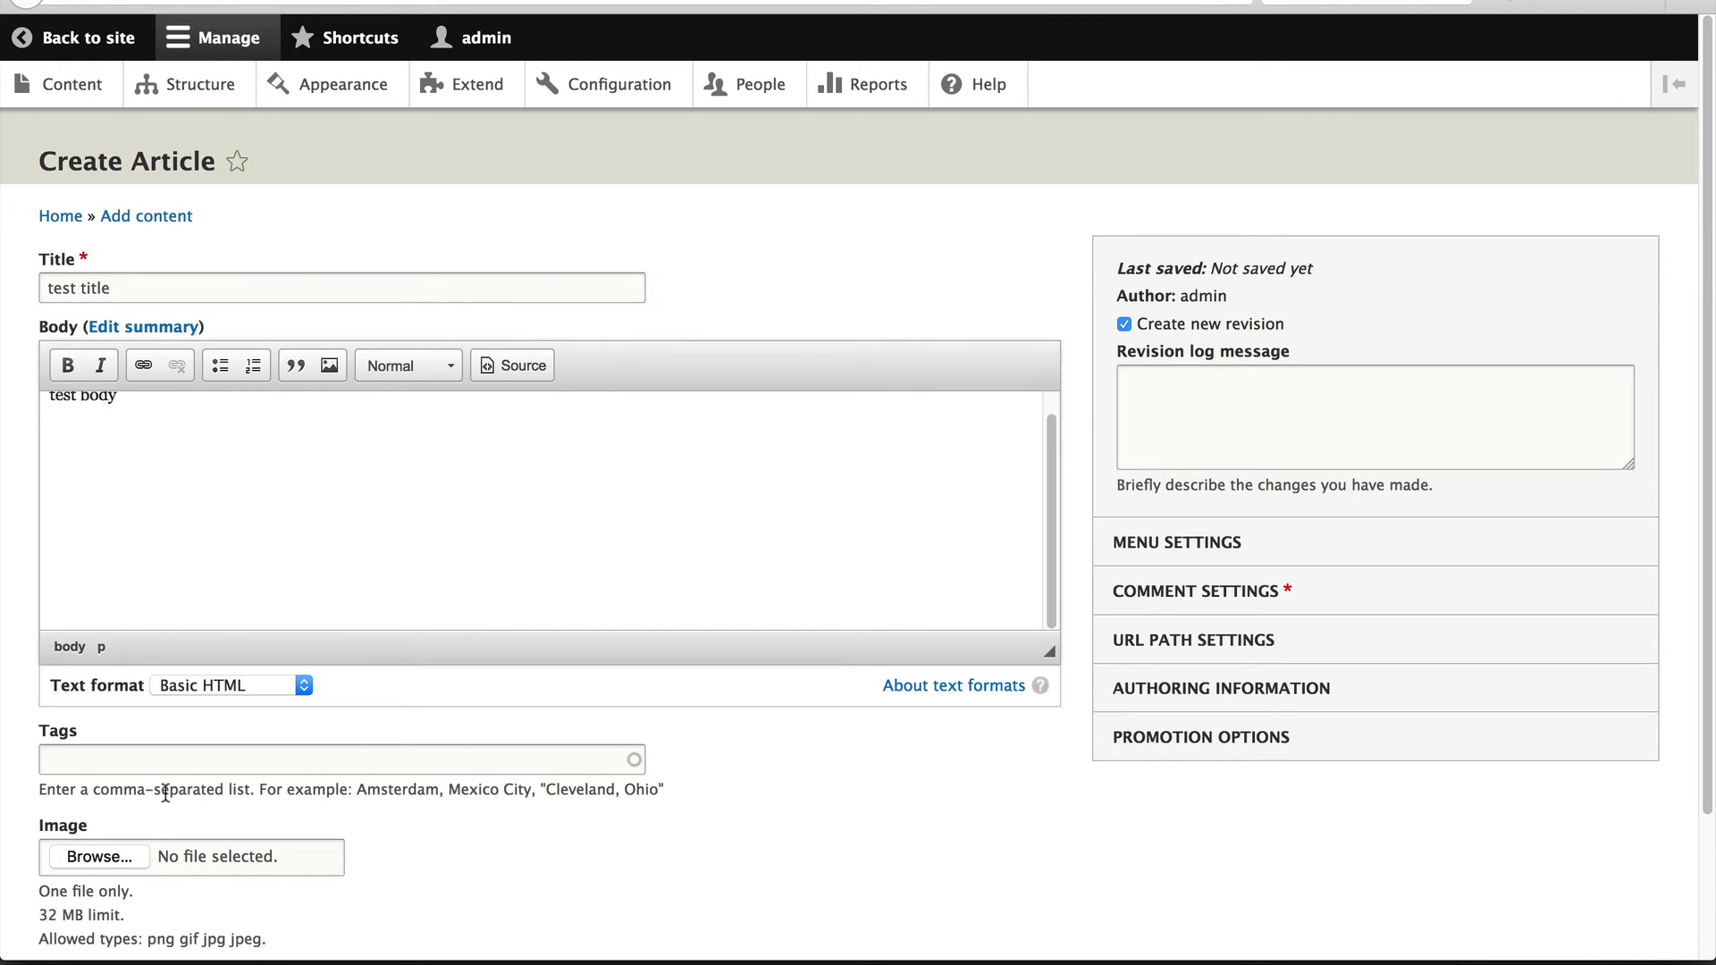
pyautogui.scroll(1, 148, 436)
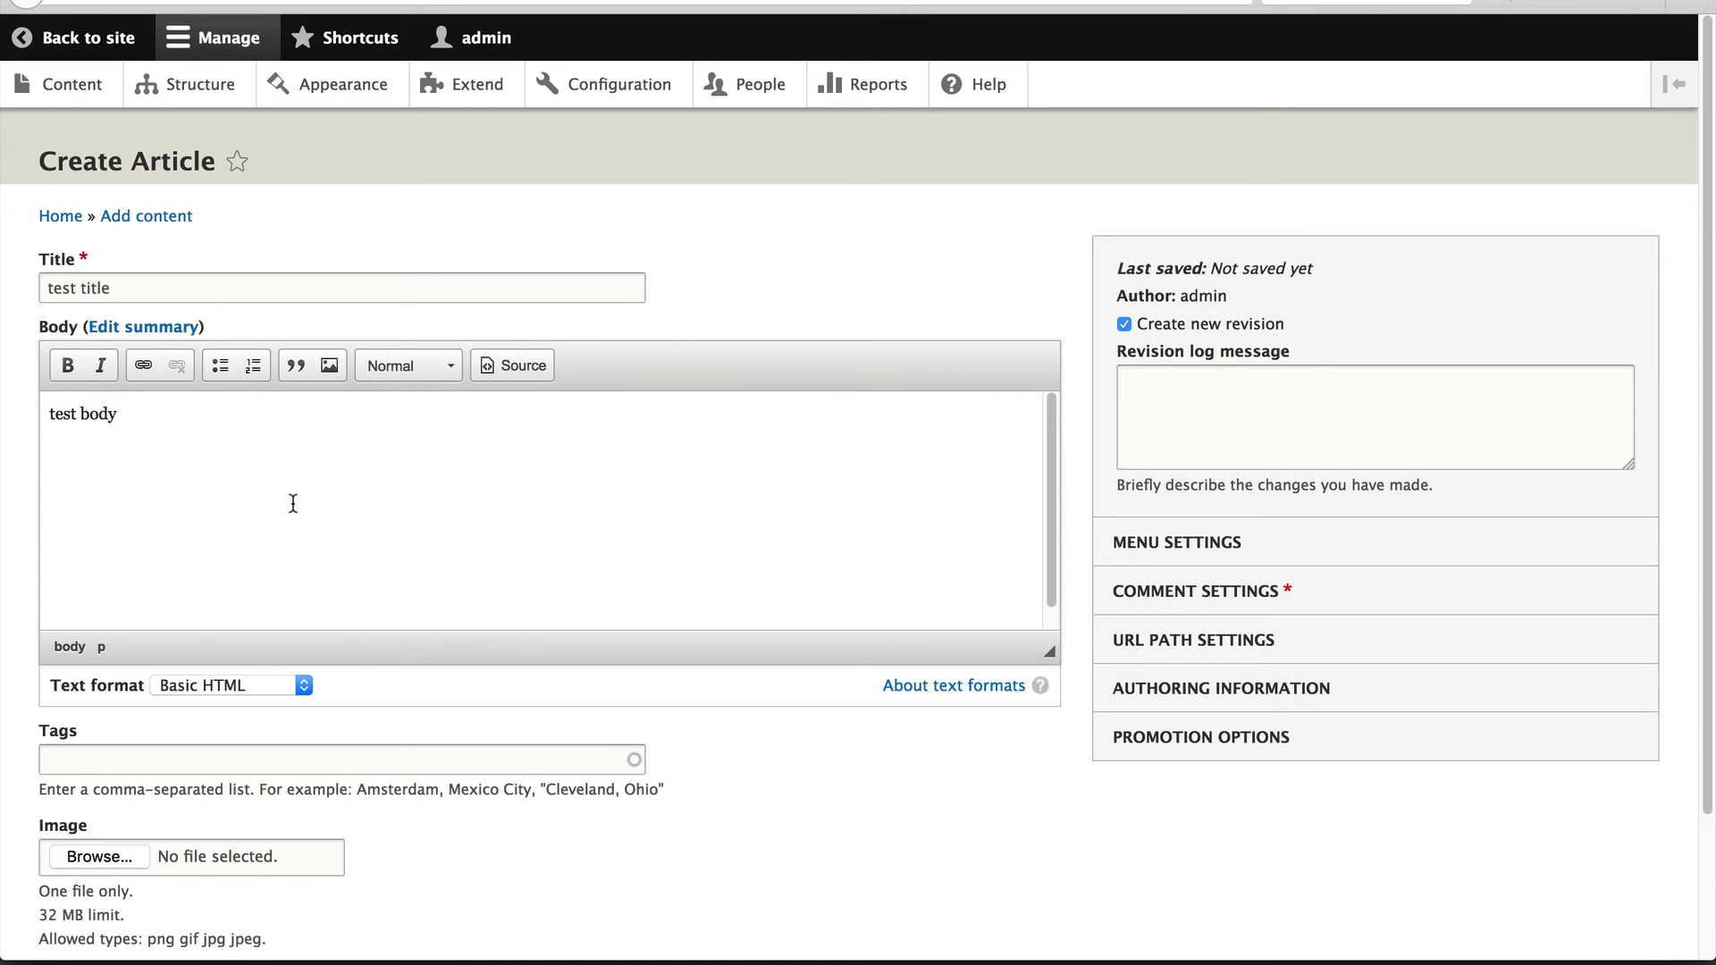
pyautogui.scroll(-3, 378, 644)
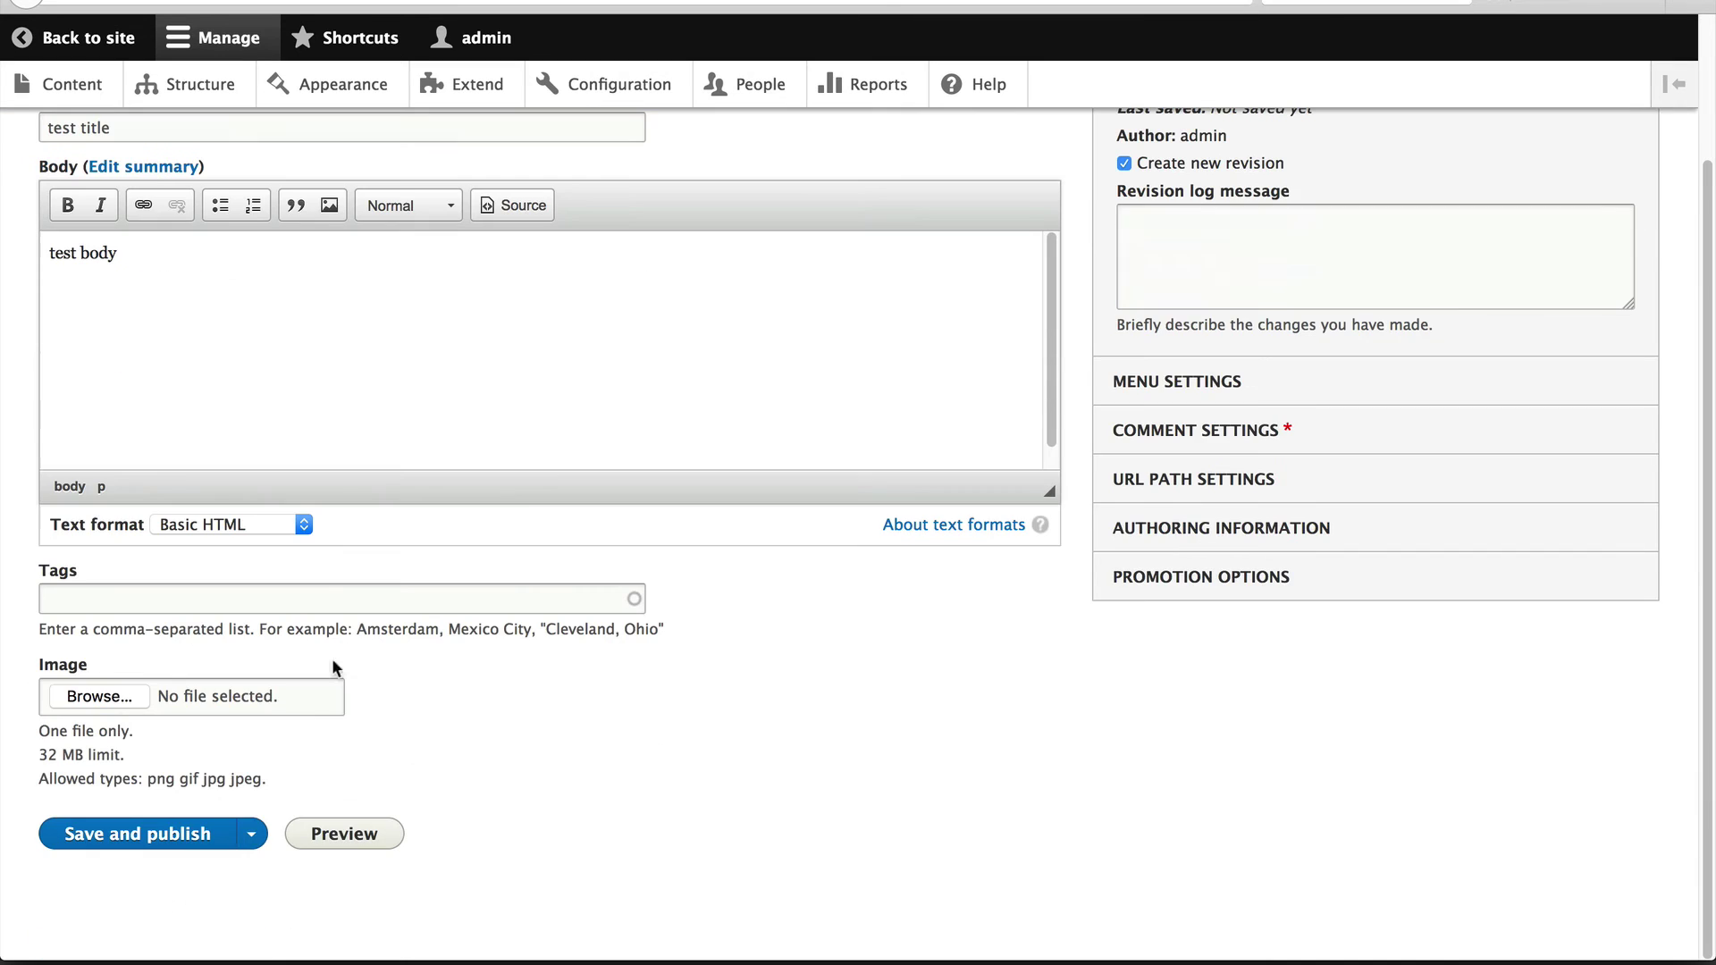
# - Enter the tags Drupal and WordPress on the article
pyautogui.click(134, 597)
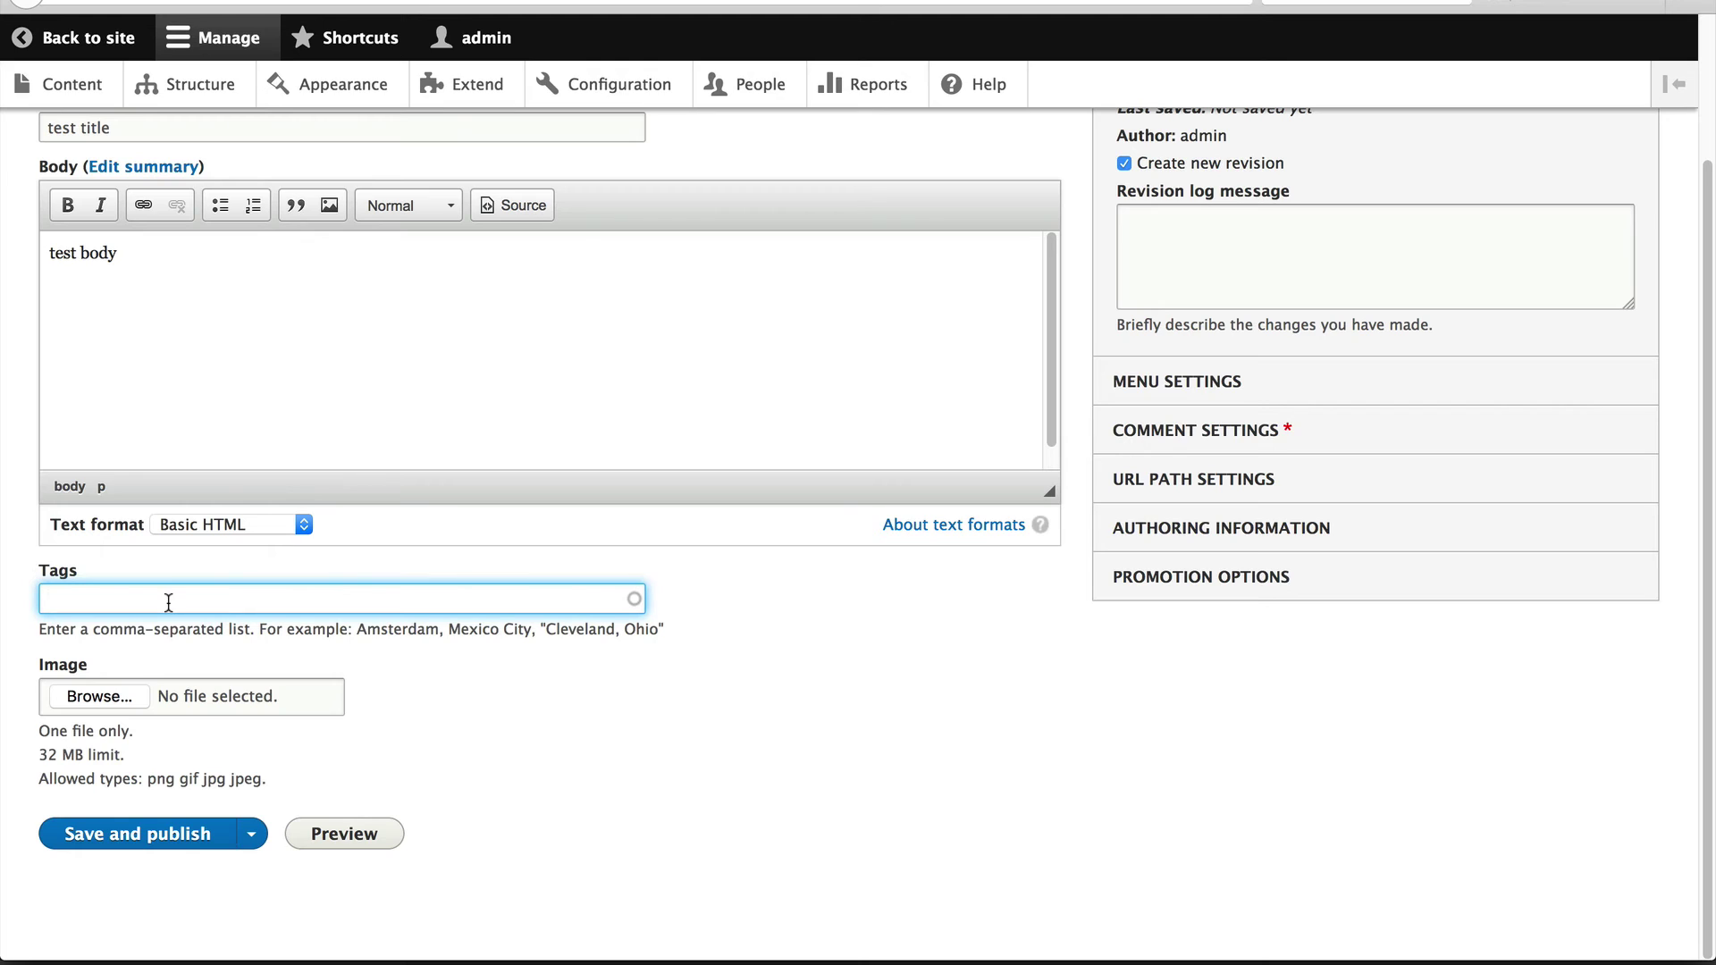
pyautogui.write('Drupal')
pyautogui.write('wo')
pyautogui.press('BackSpace')
pyautogui.press('BackSpace')
pyautogui.write('WordPress')
pyautogui.doubleClick(75, 597)
pyautogui.click(111, 599)
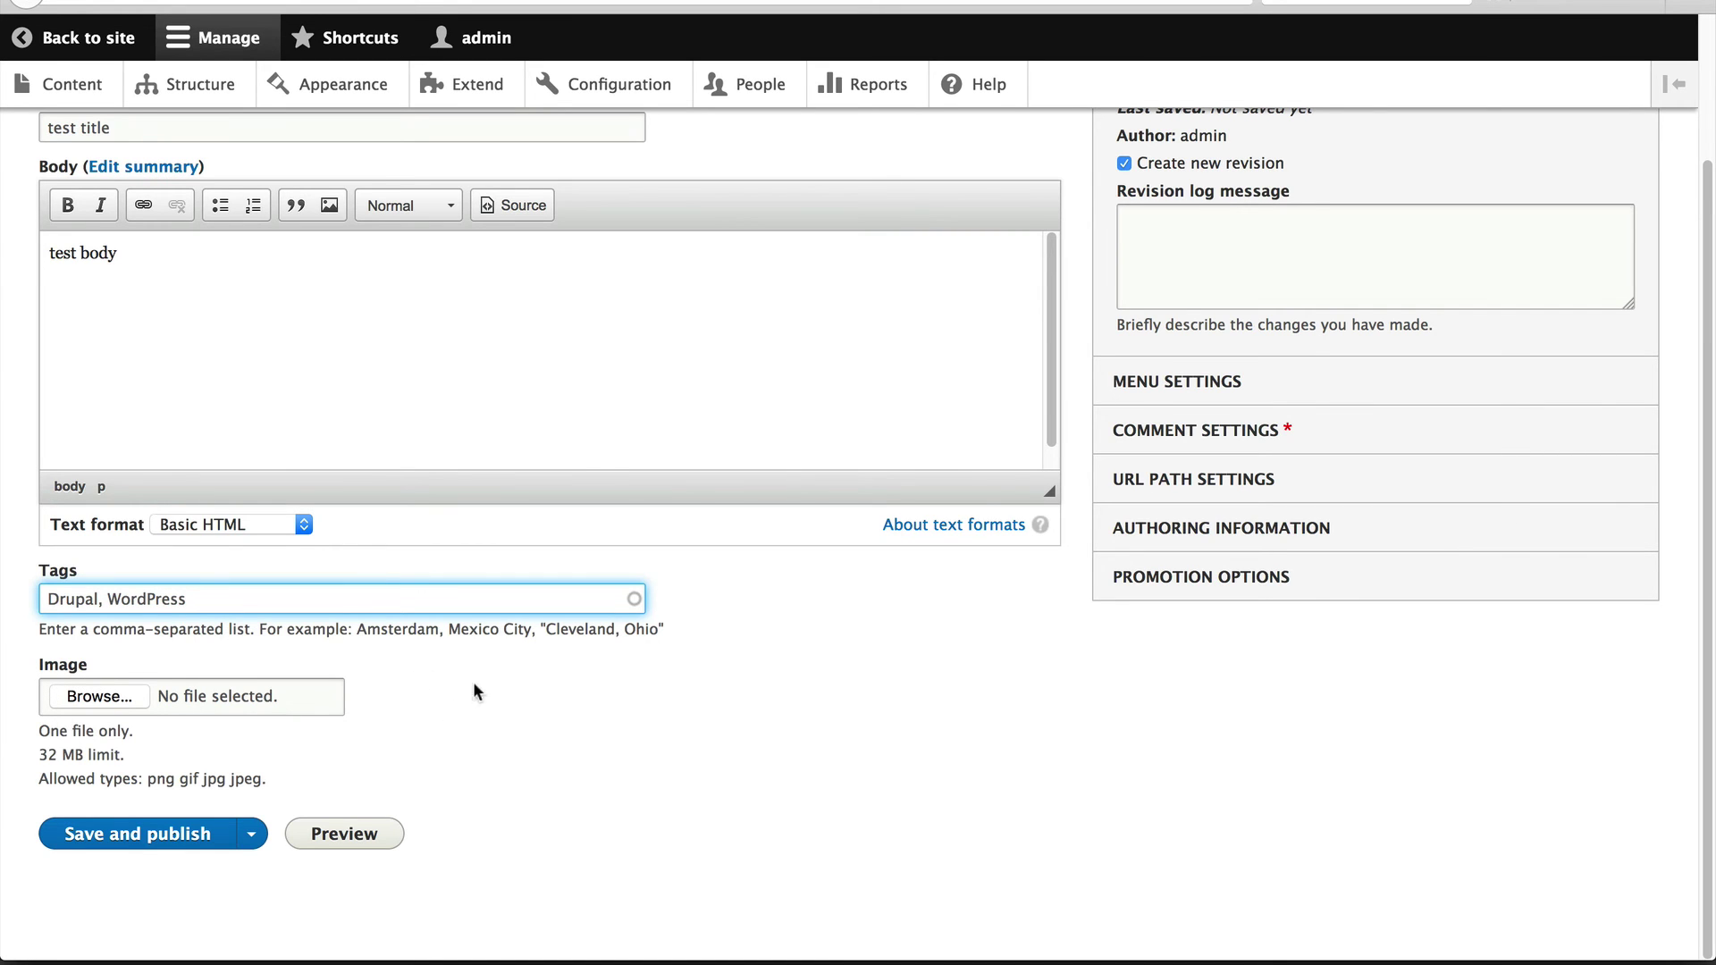
# - Upload druplicon.png from the file browser as the article image
pyautogui.press('super+Tab')
pyautogui.moveTo(666, 474); pyautogui.dragTo(141, 689)
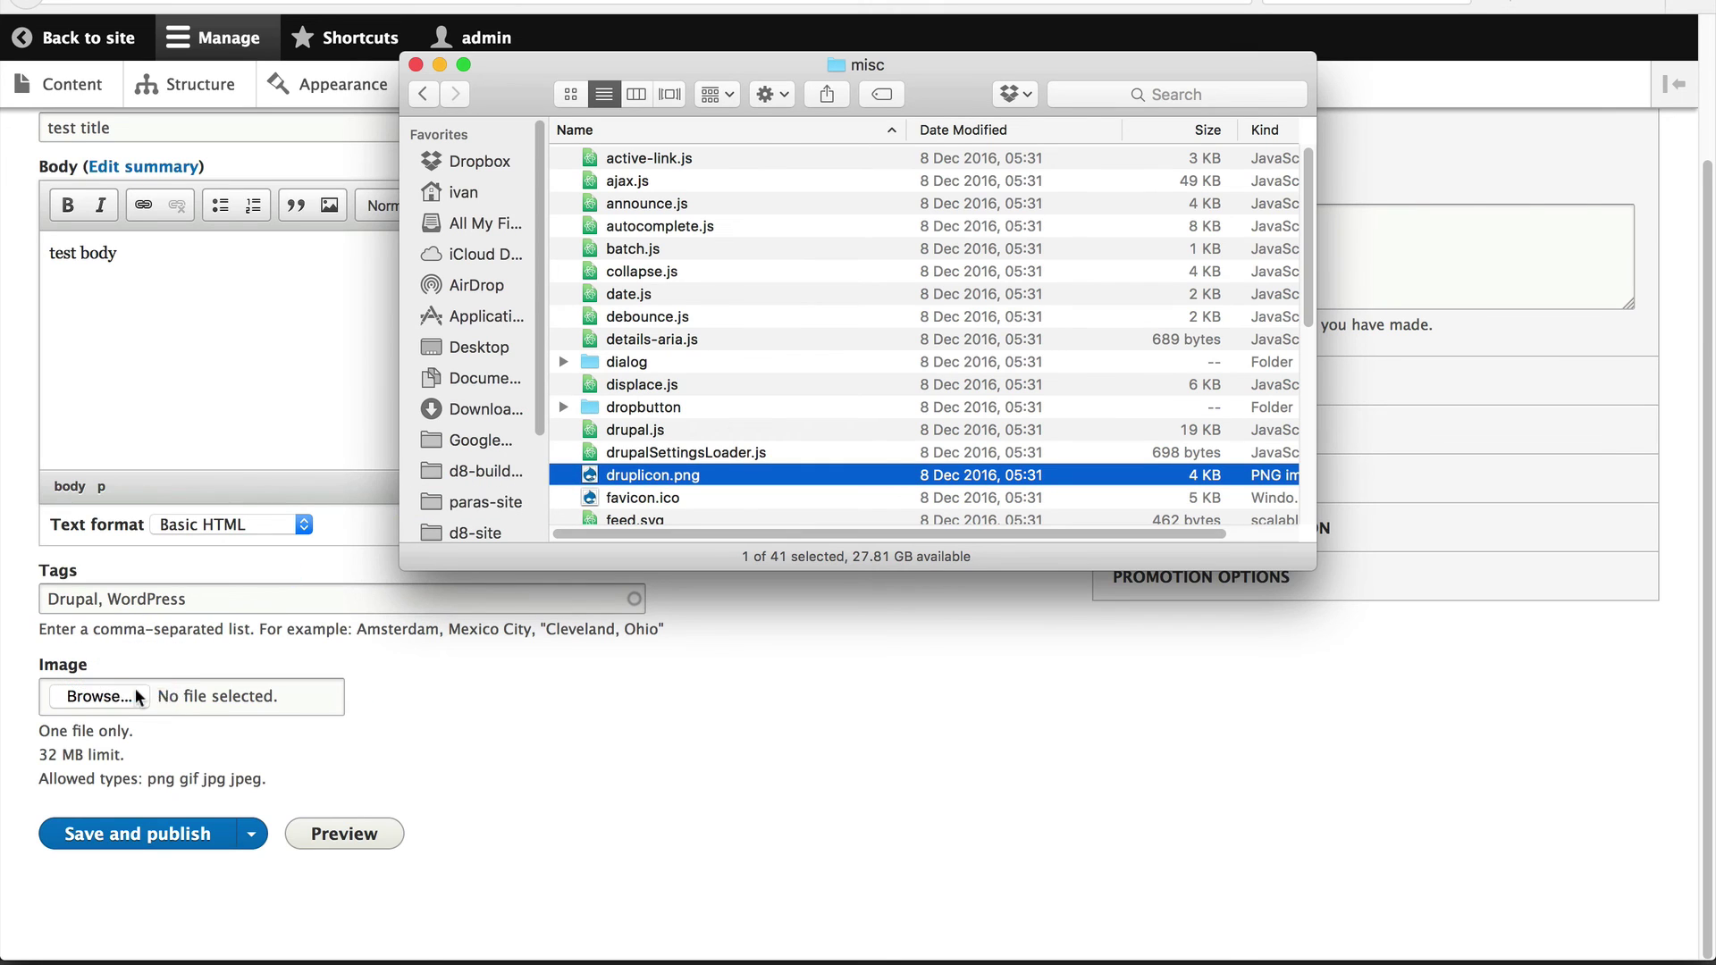
pyautogui.click(794, 692)
pyautogui.scroll(-1, 260, 824)
# - Set the image's alternative text to 'alt text for drupal icon'
pyautogui.click(229, 824)
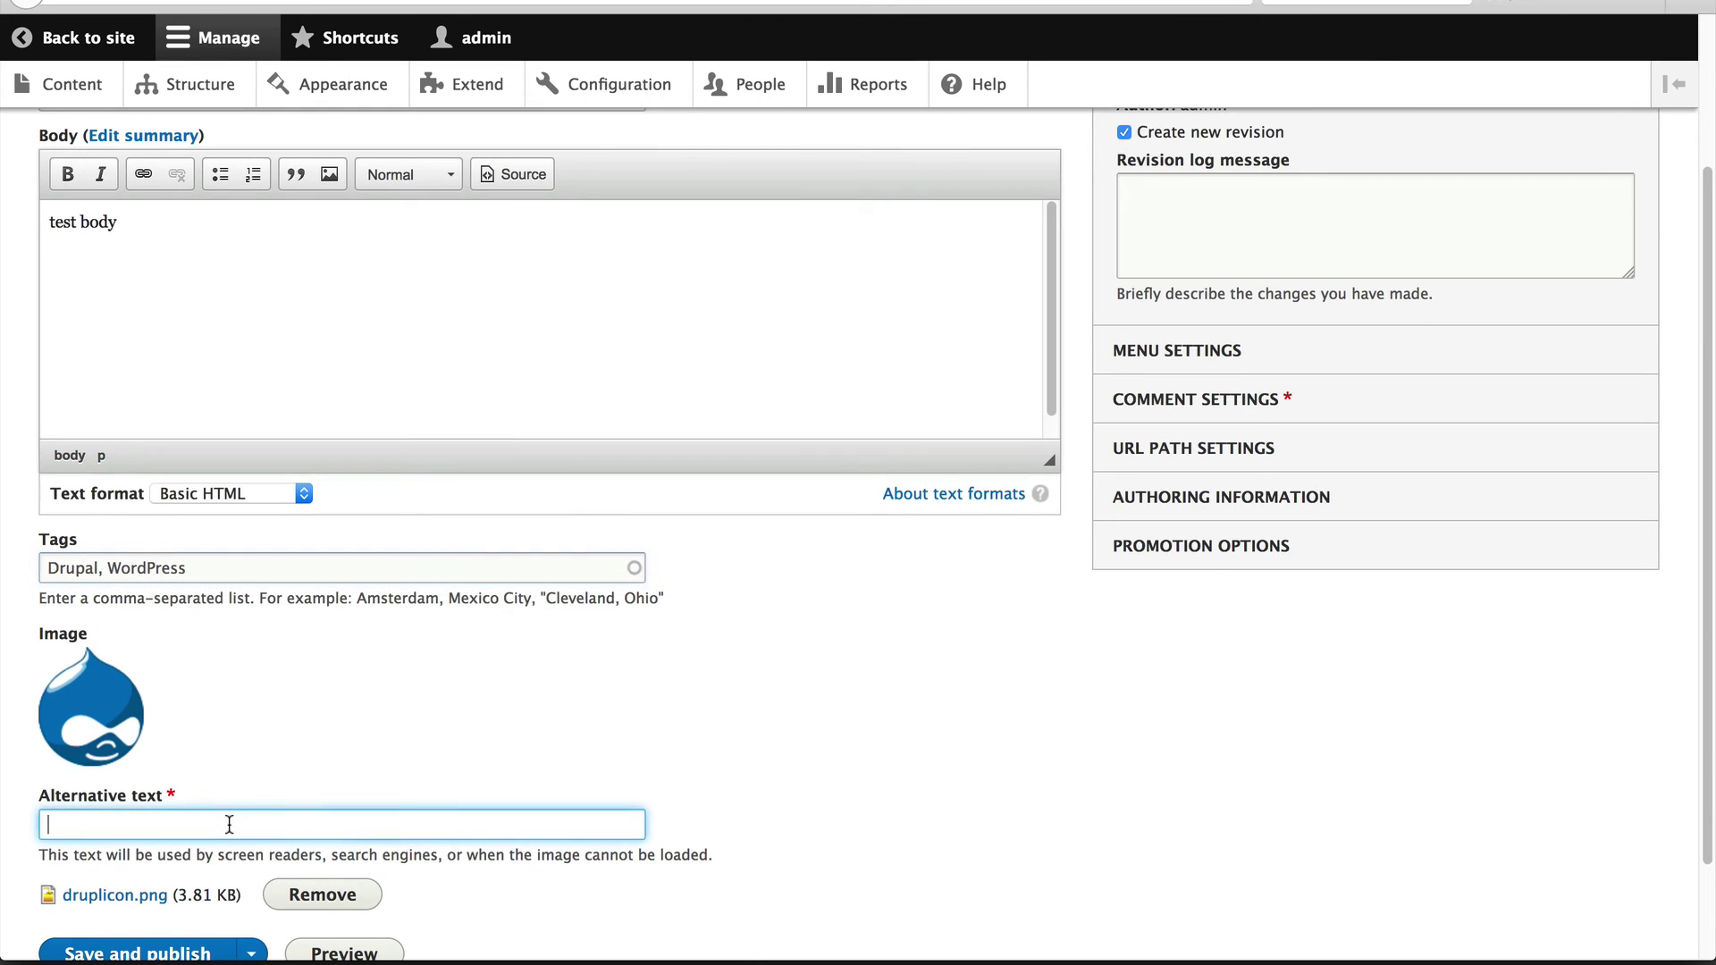
pyautogui.write('Drupal')
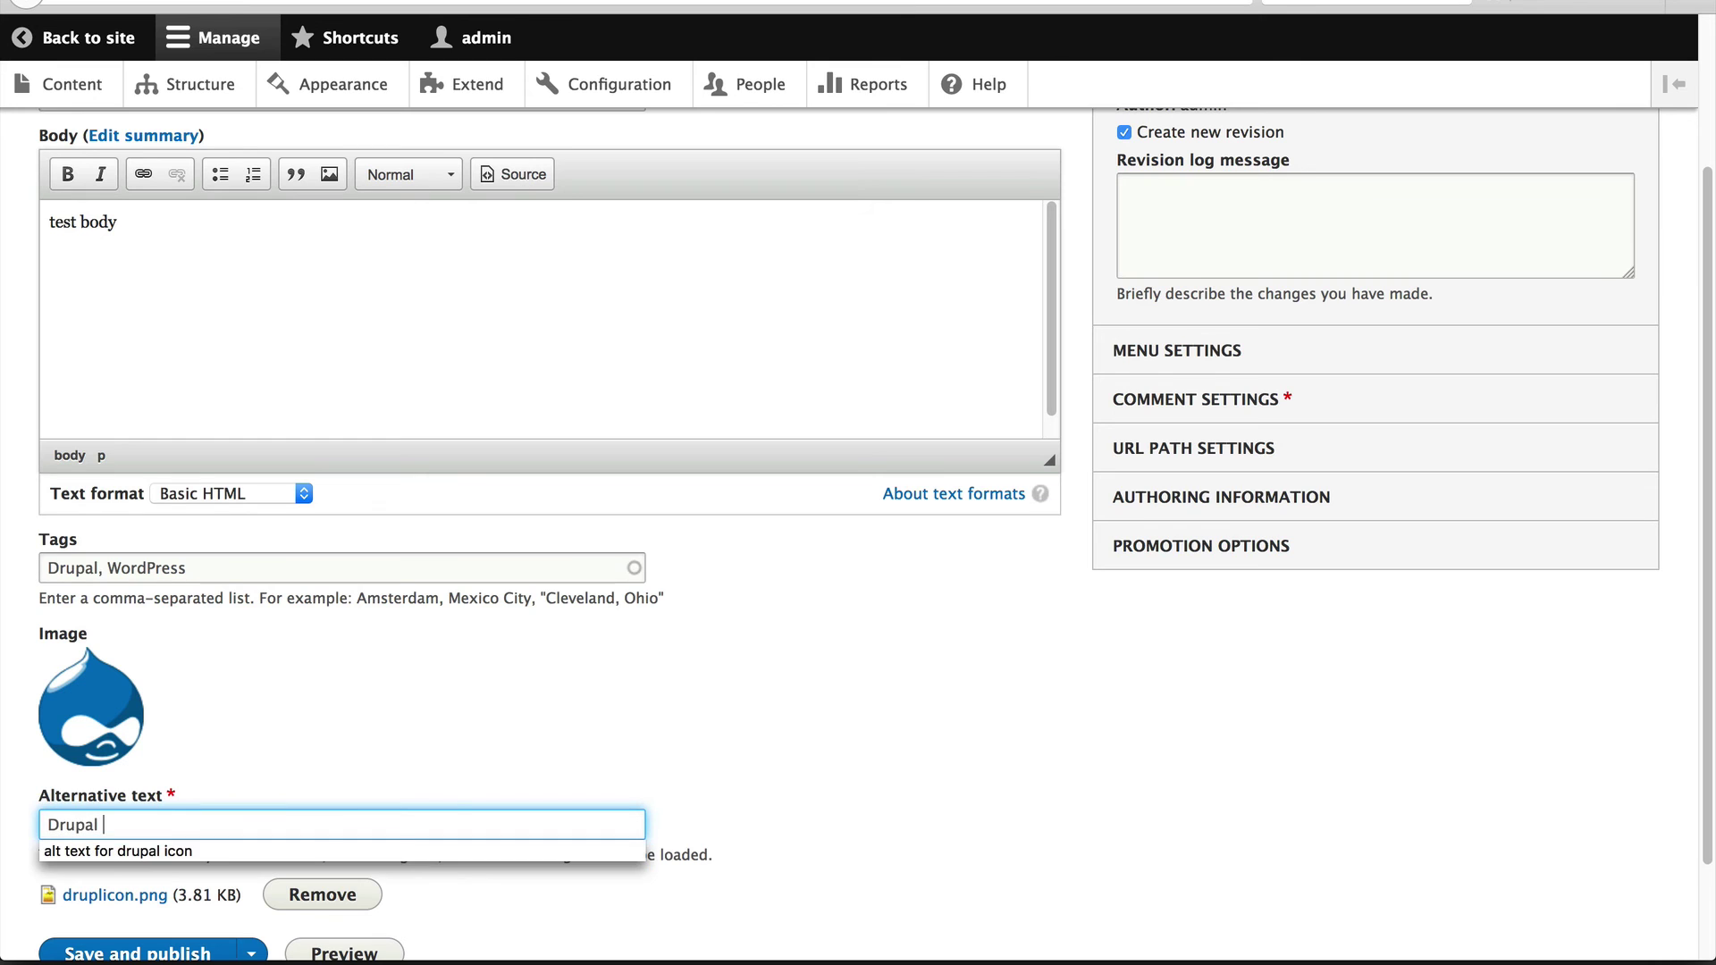
pyautogui.press('Down')
pyautogui.press('Return')
pyautogui.click(973, 760)
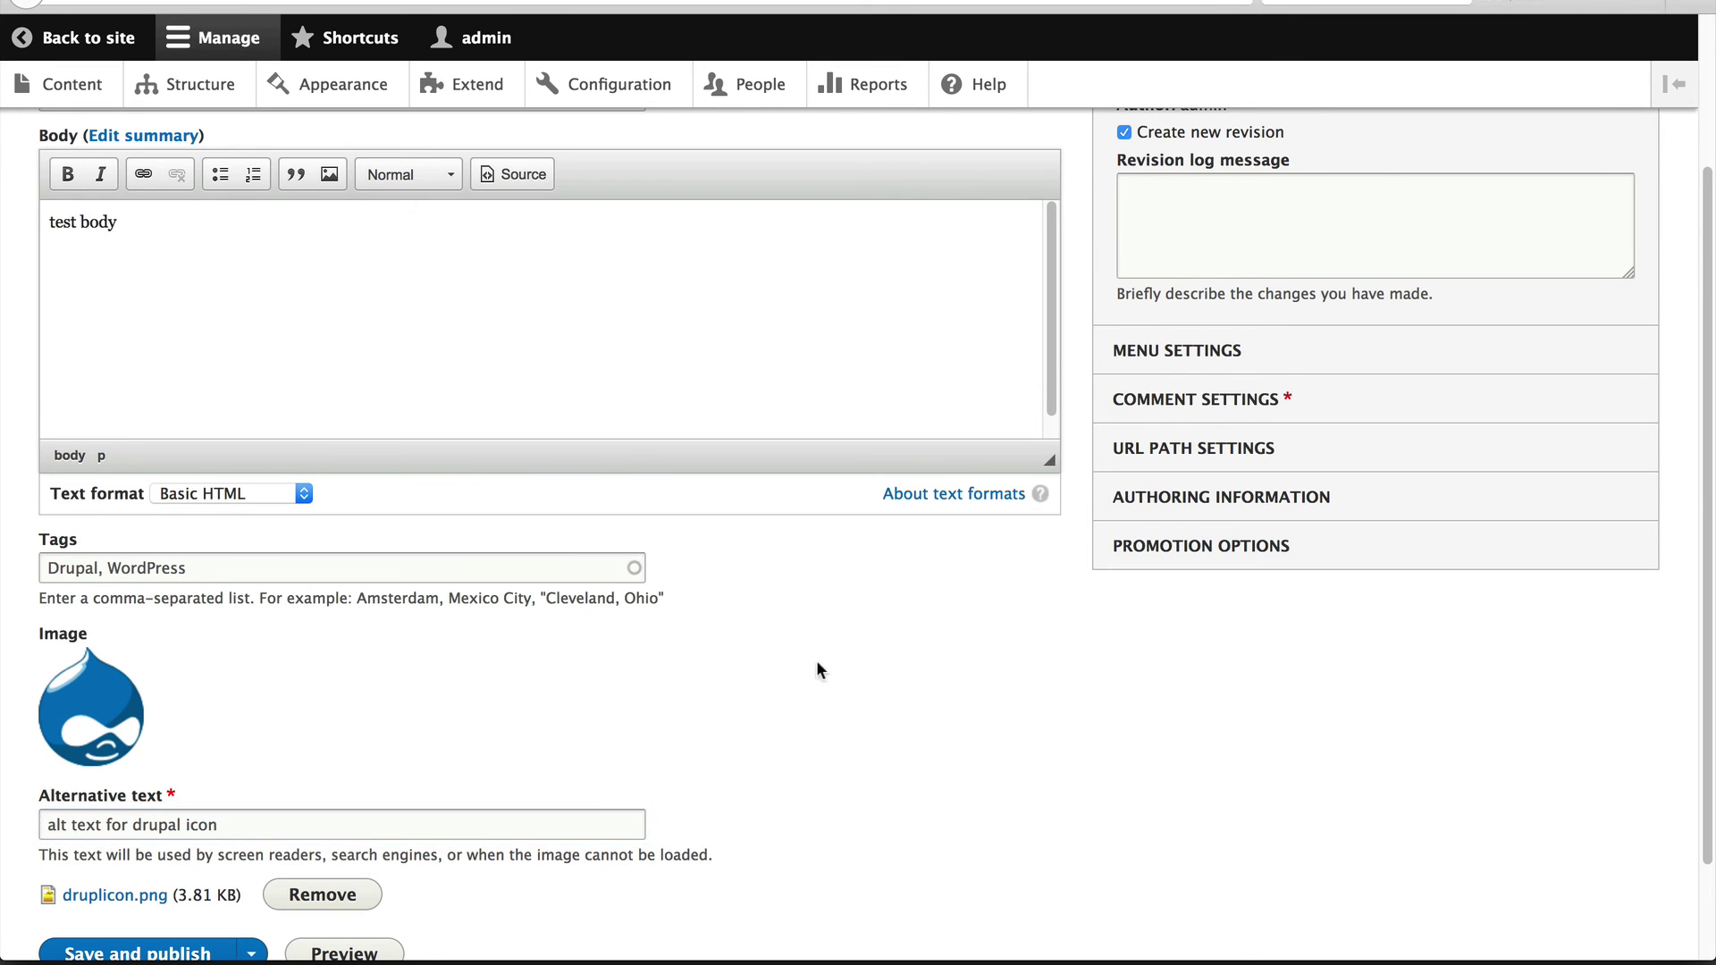
pyautogui.scroll(-2, 195, 780)
pyautogui.scroll(5, 819, 722)
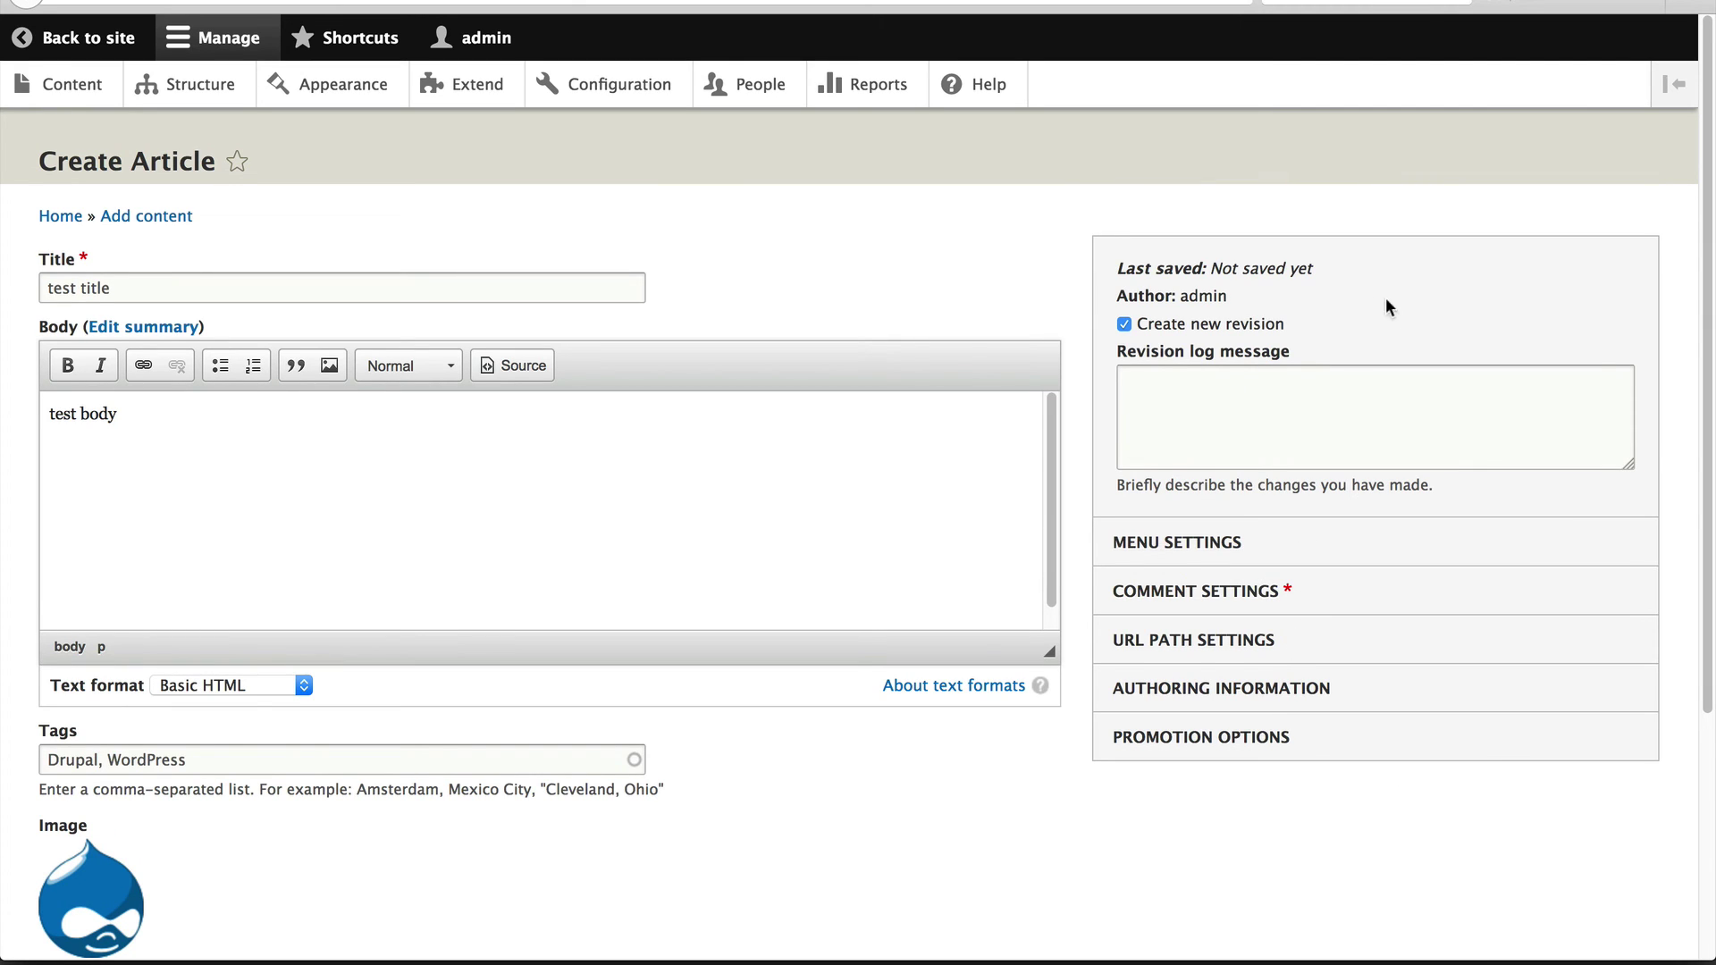
pyautogui.click(1238, 543)
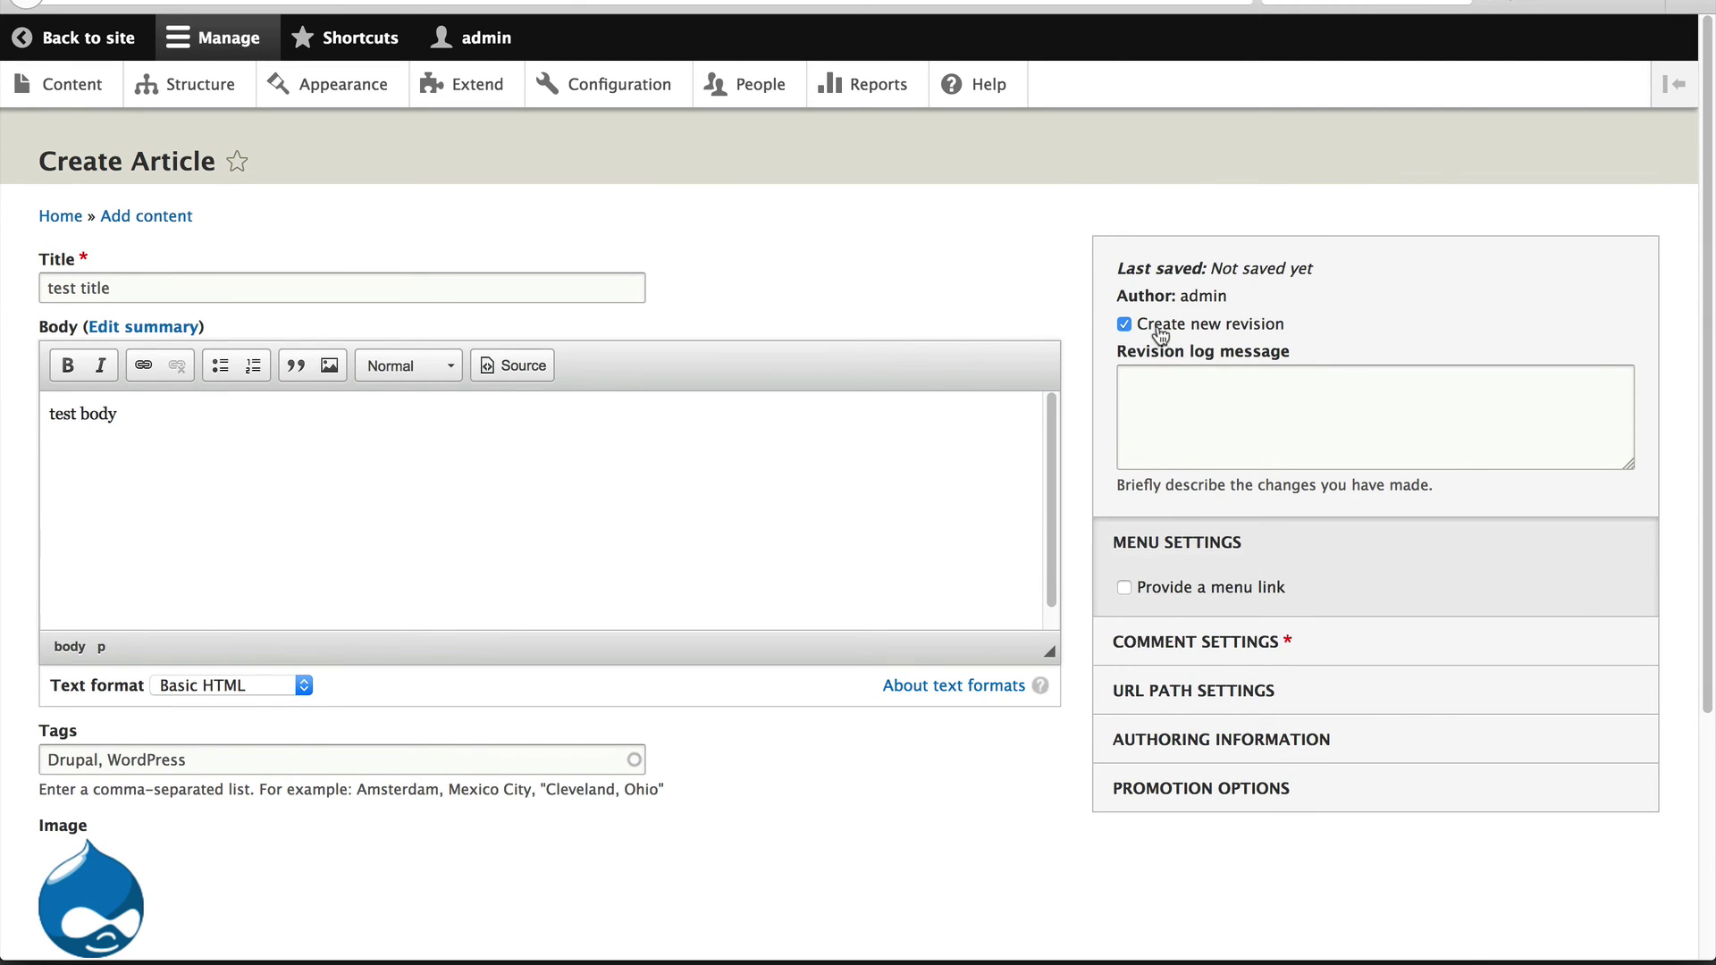
pyautogui.click(1267, 590)
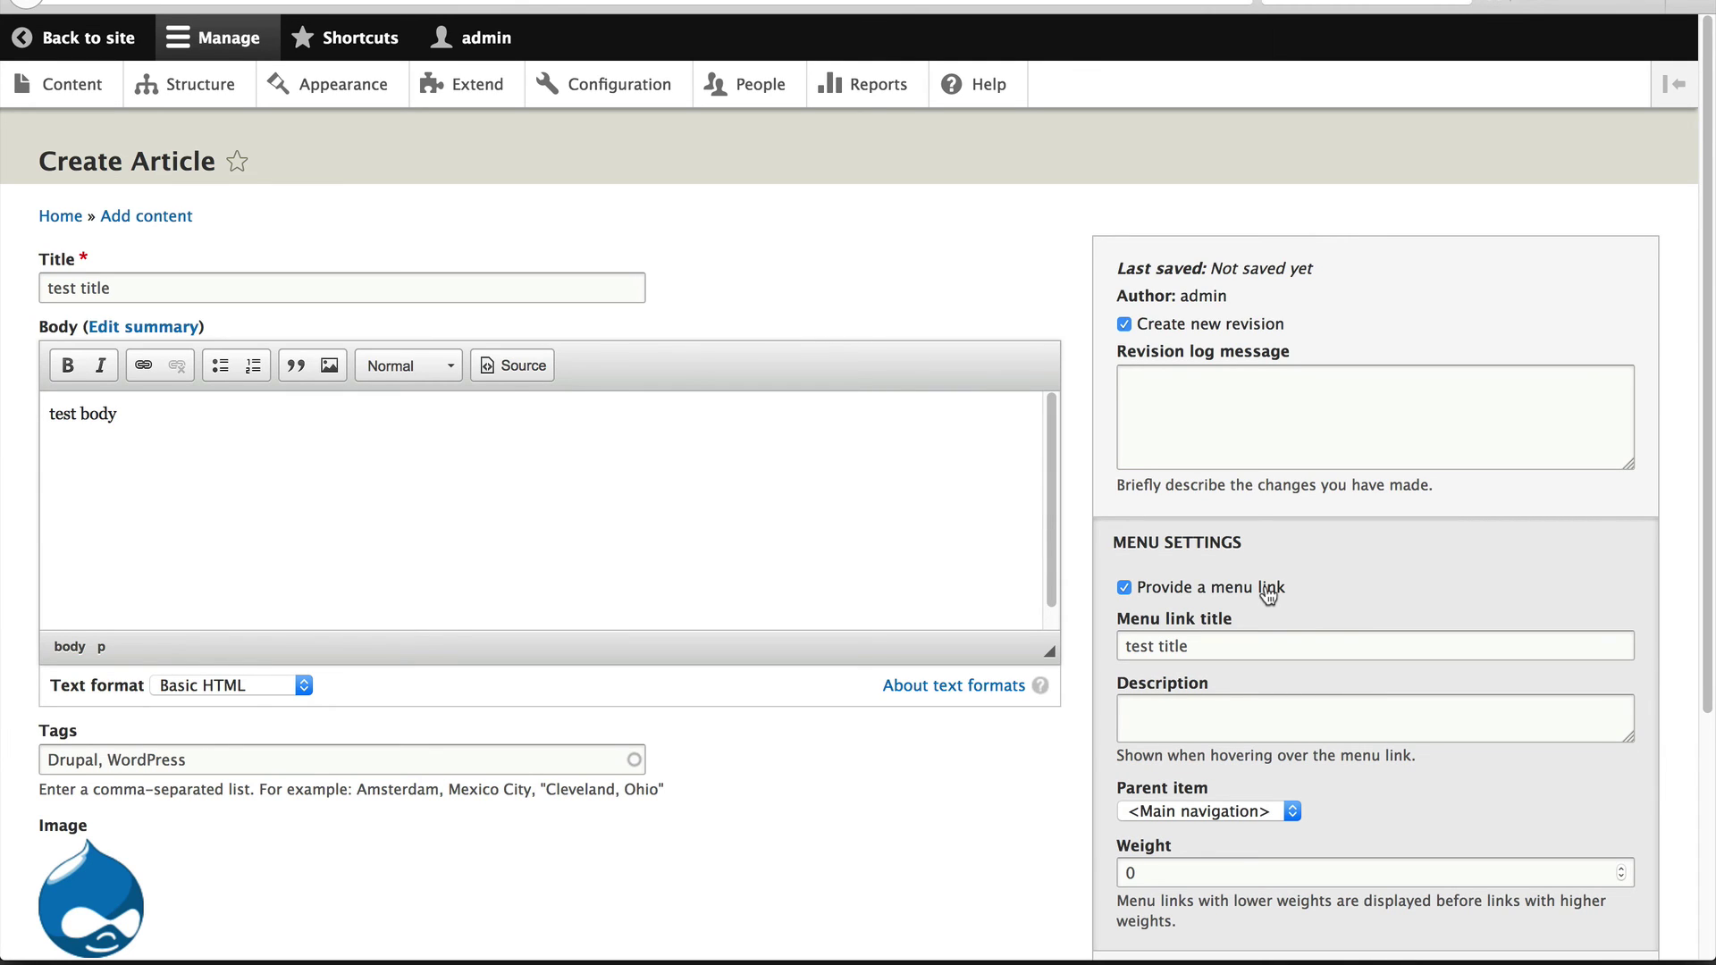
pyautogui.click(1267, 589)
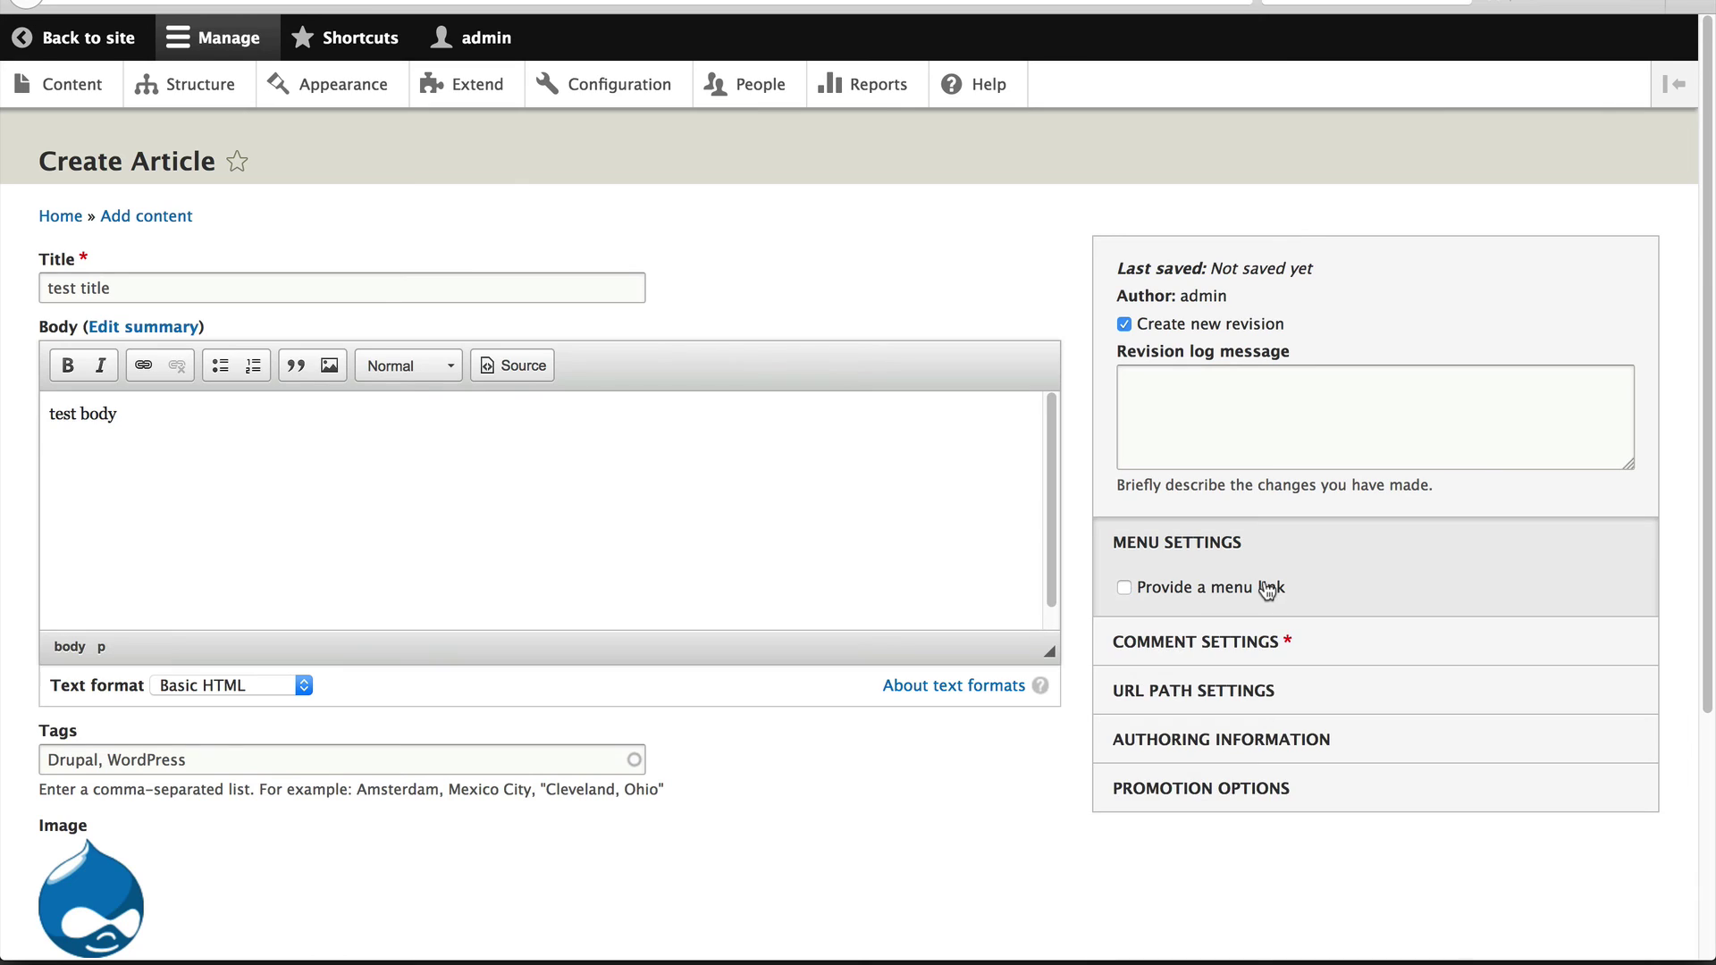
pyautogui.click(1390, 644)
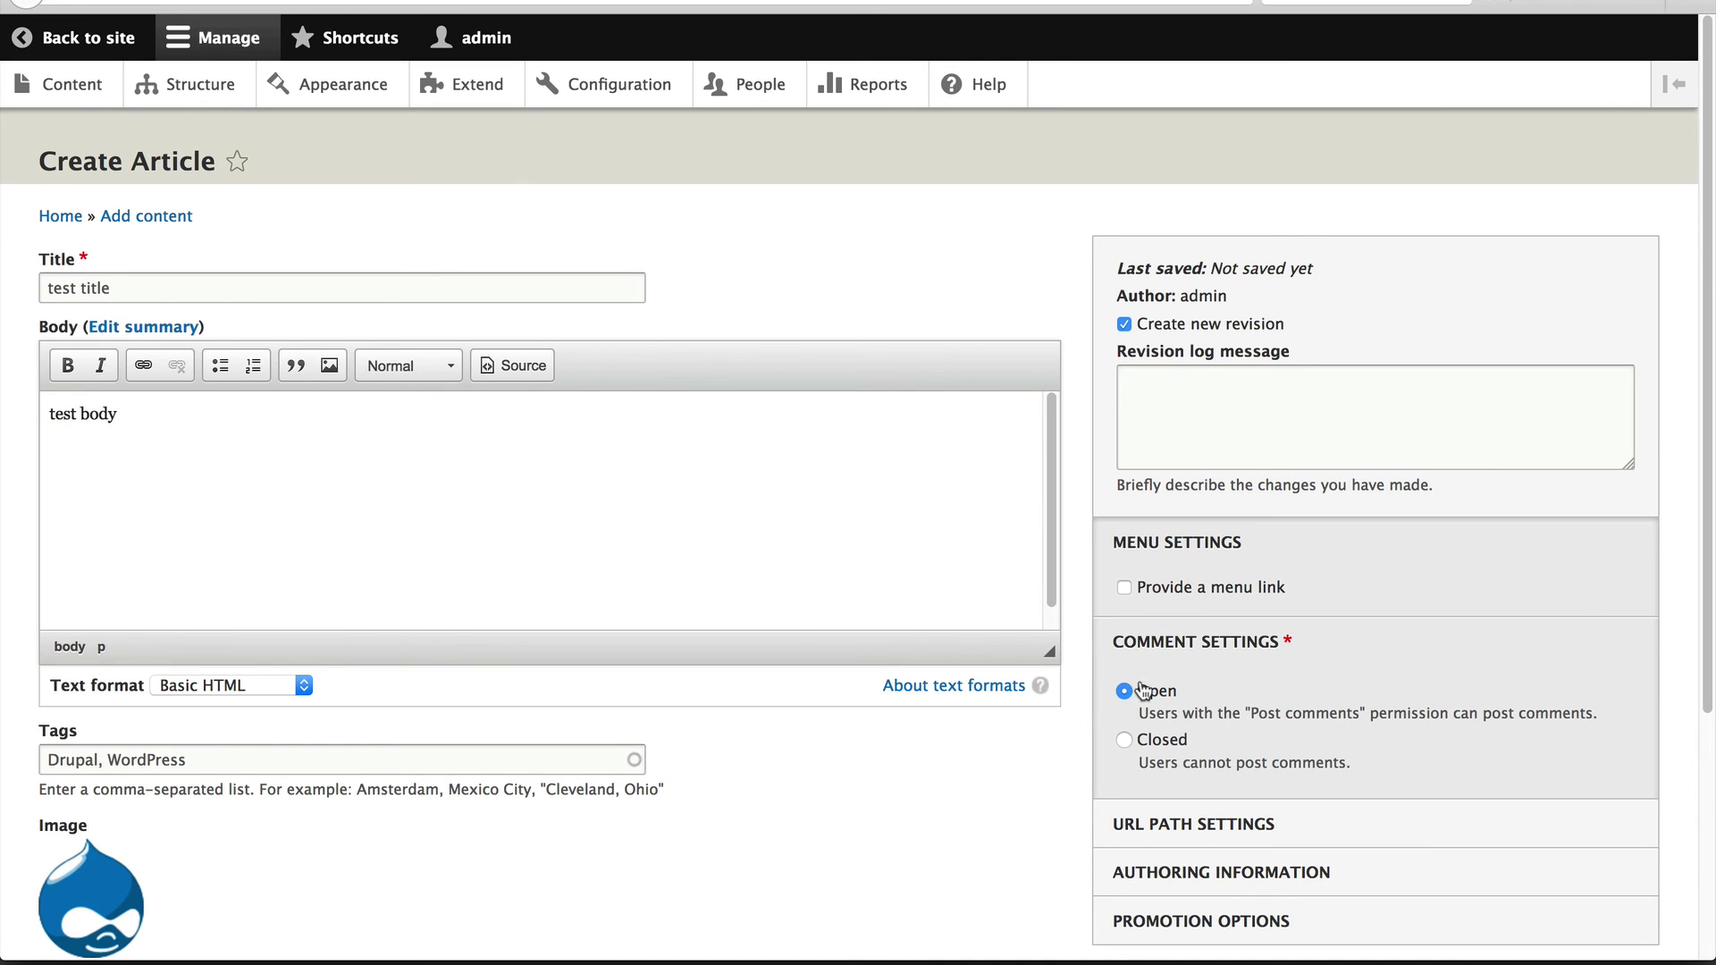
pyautogui.click(1153, 641)
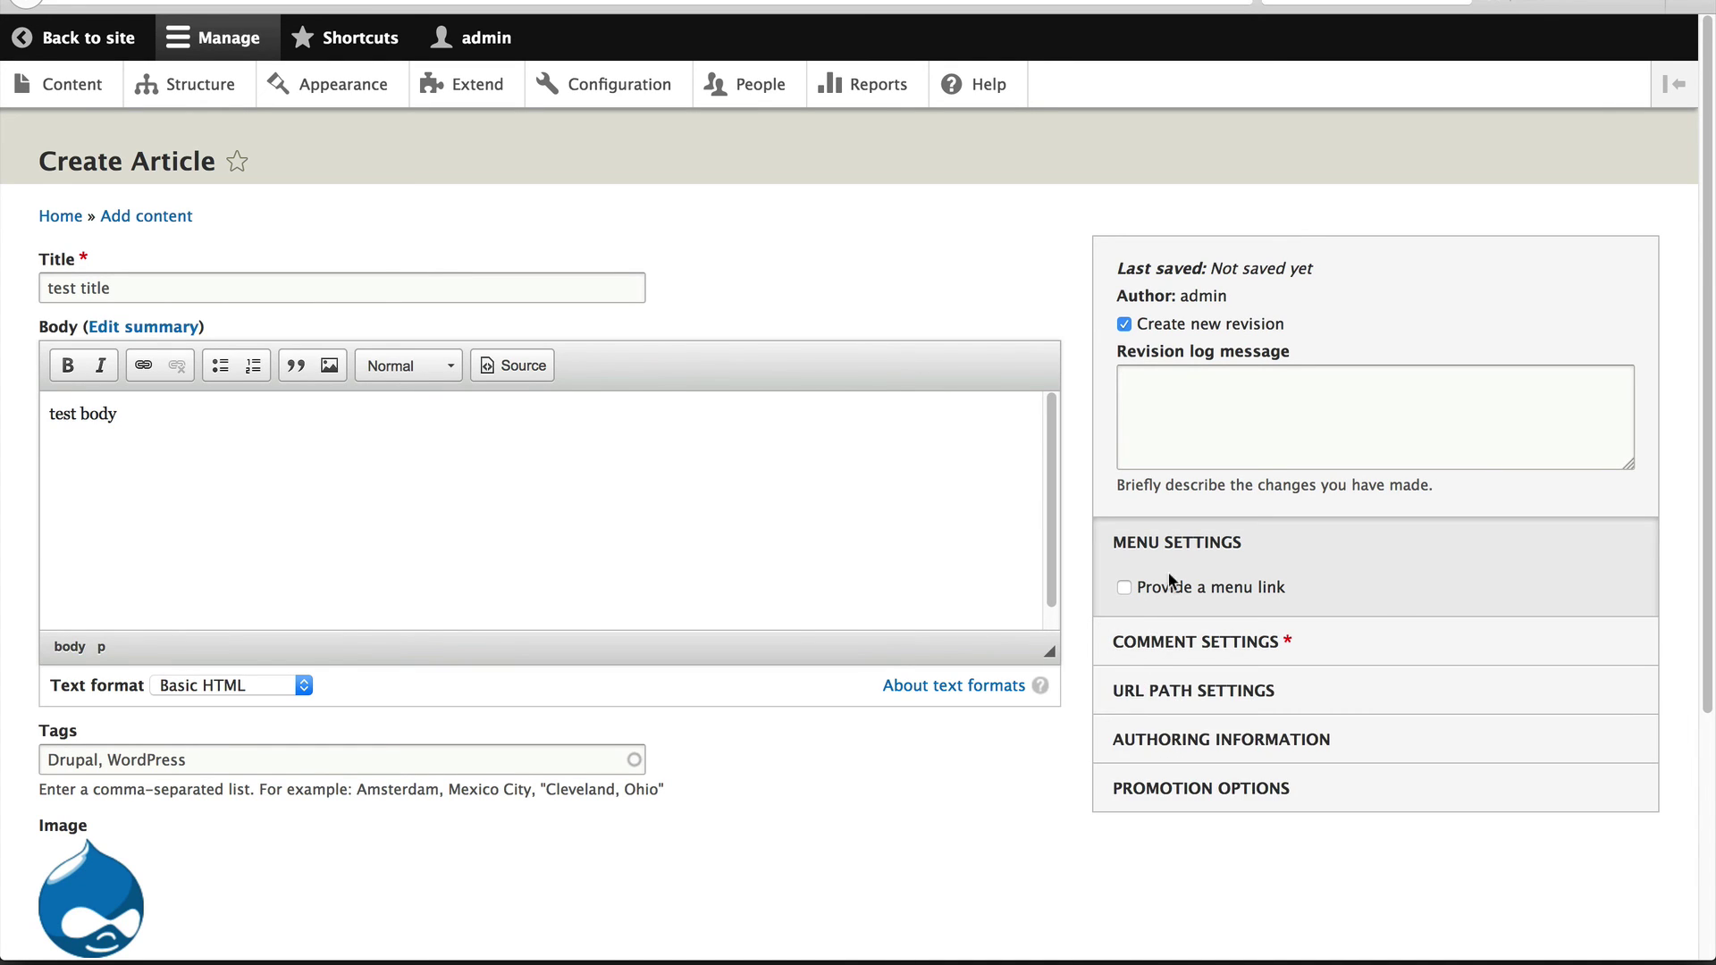
pyautogui.click(1173, 545)
pyautogui.click(1171, 643)
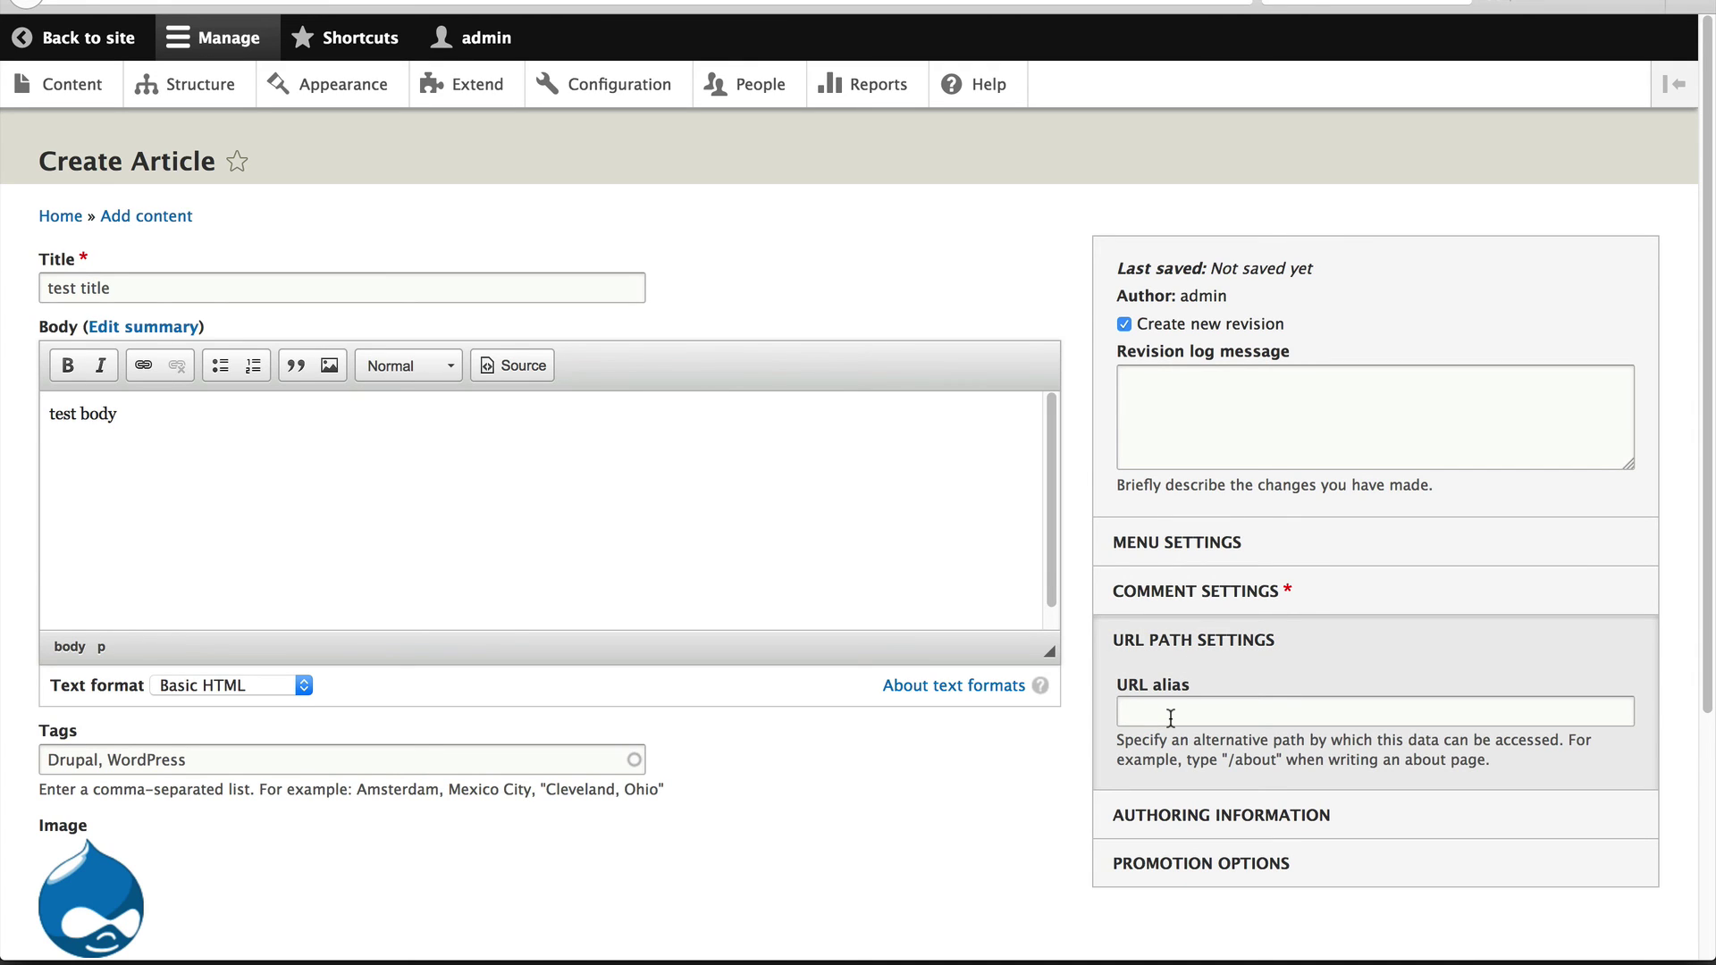
pyautogui.click(1206, 815)
pyautogui.scroll(-3, 1236, 846)
pyautogui.click(1233, 780)
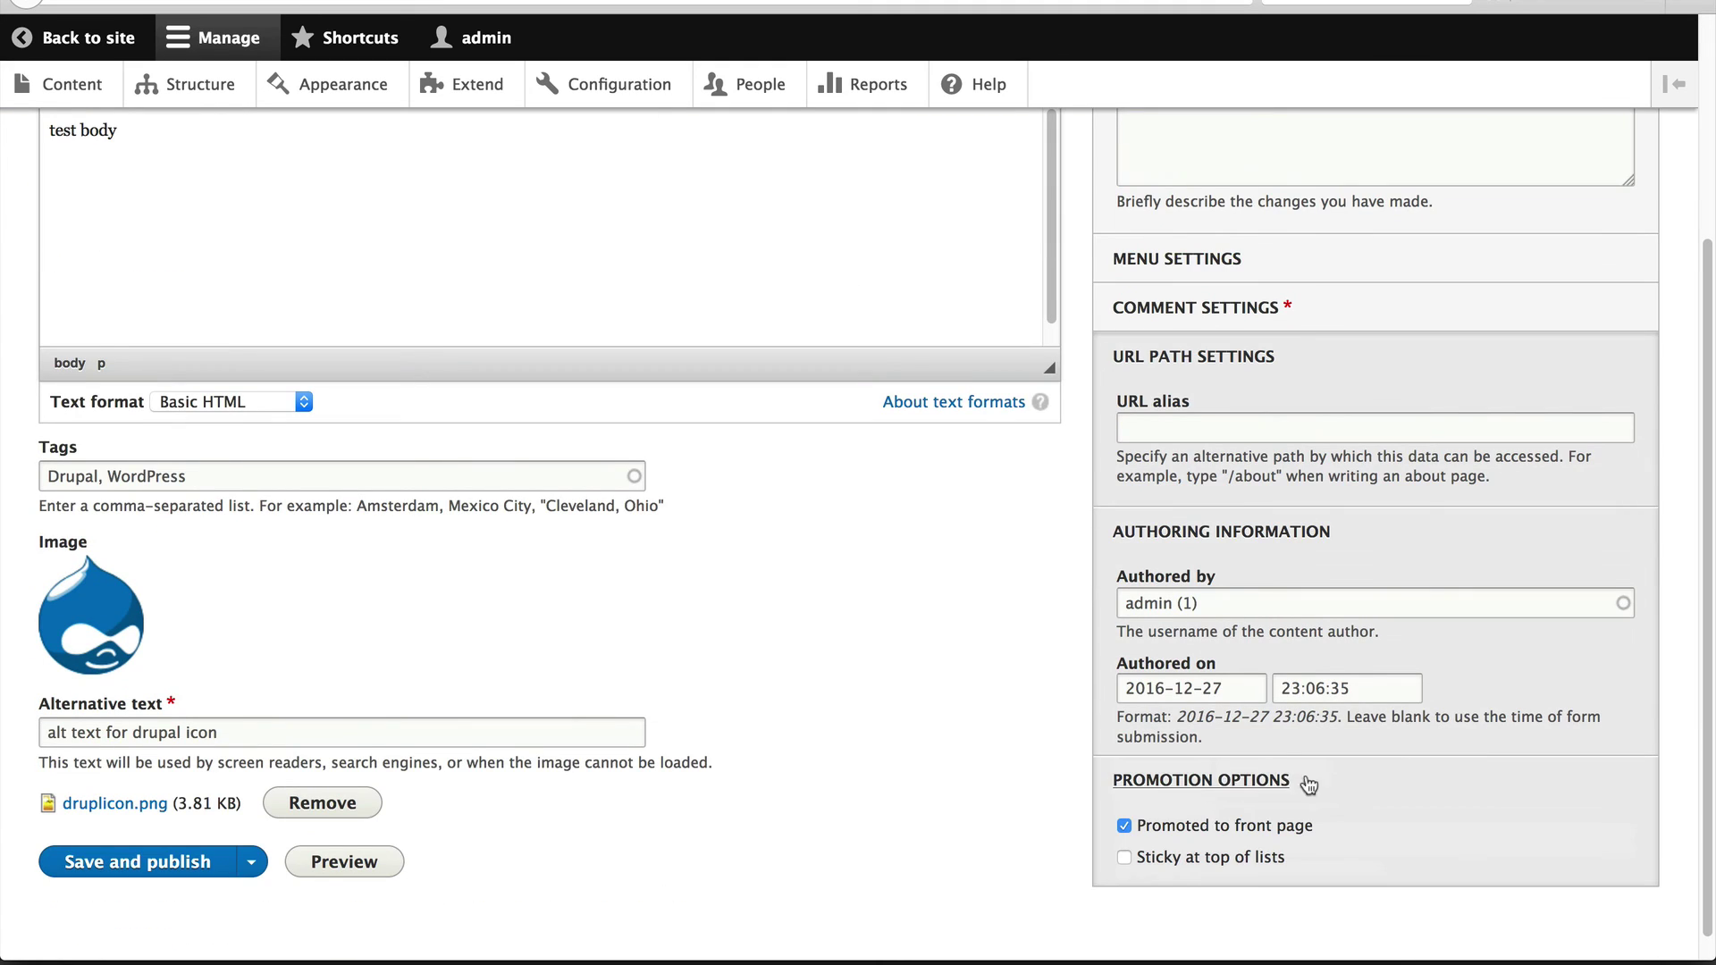
pyautogui.click(1202, 787)
pyautogui.click(1198, 536)
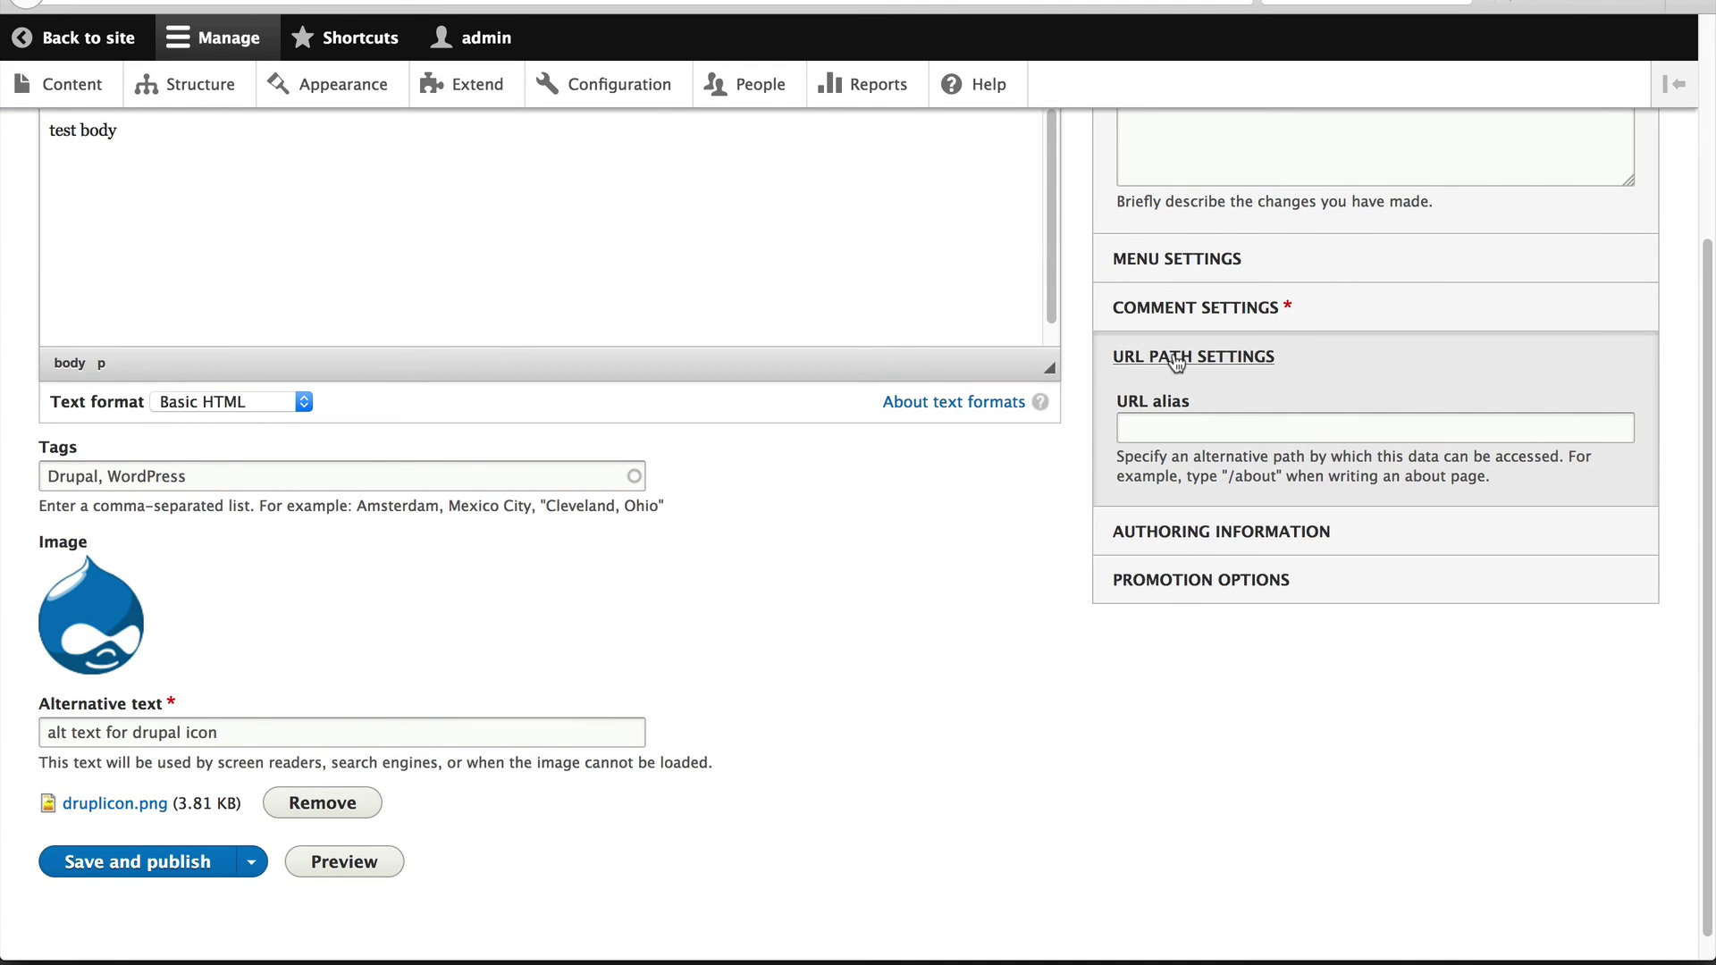
pyautogui.click(1172, 356)
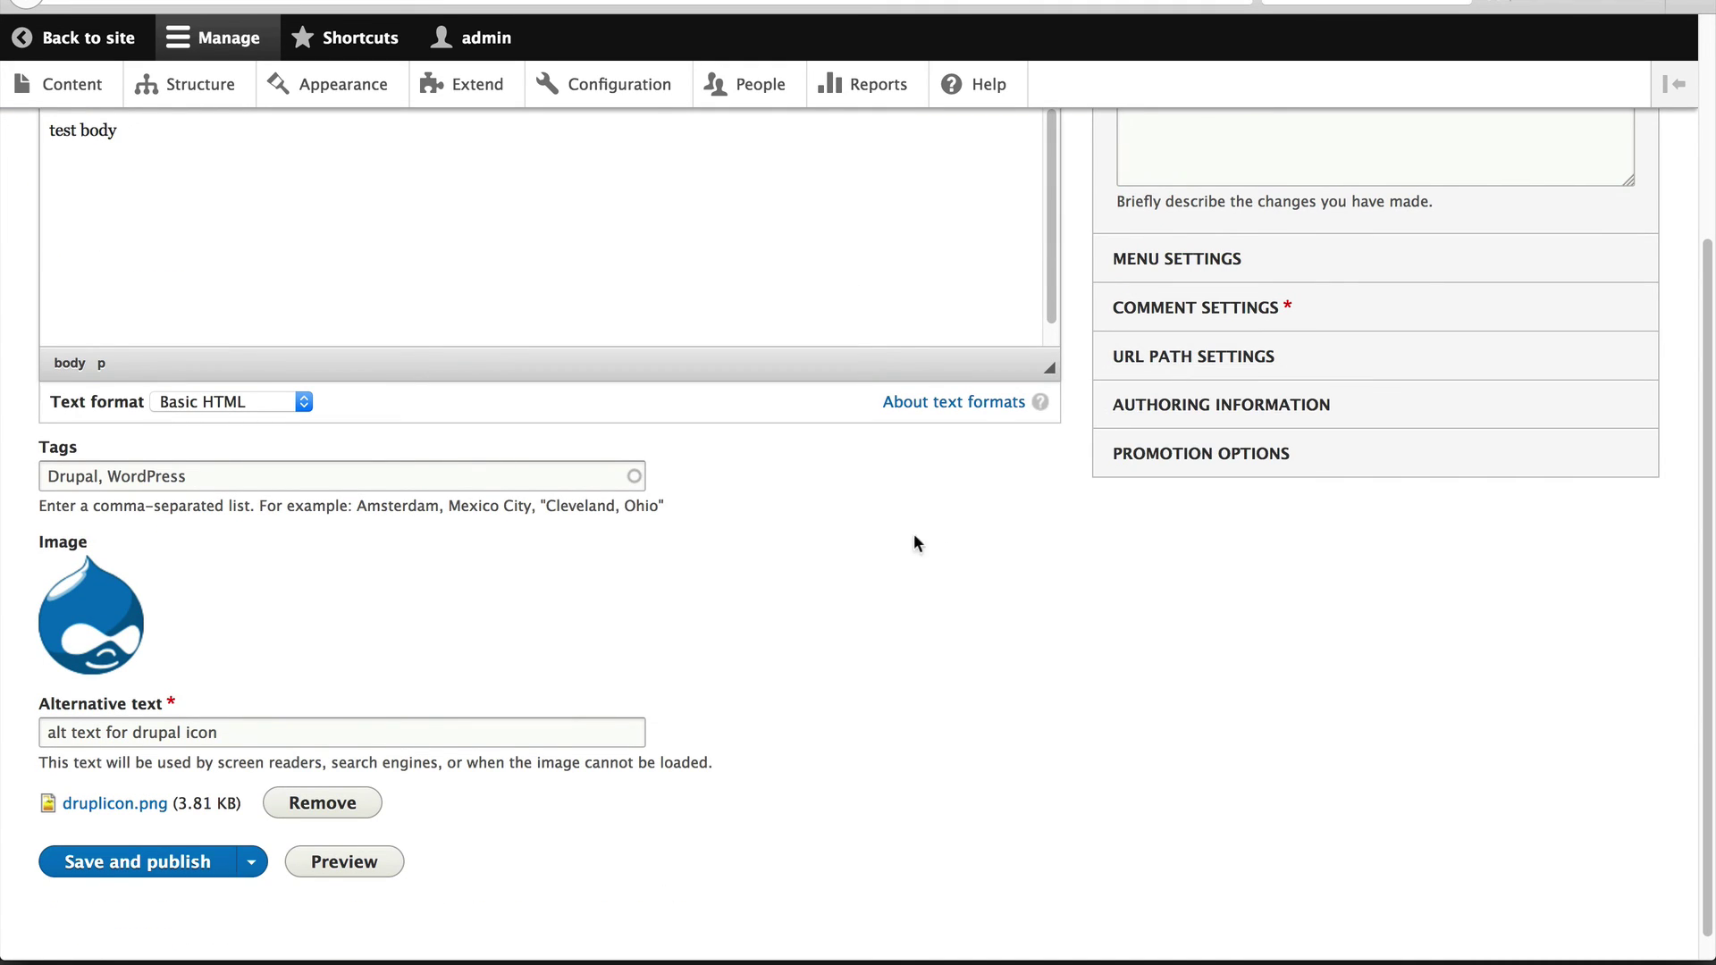
pyautogui.click(117, 866)
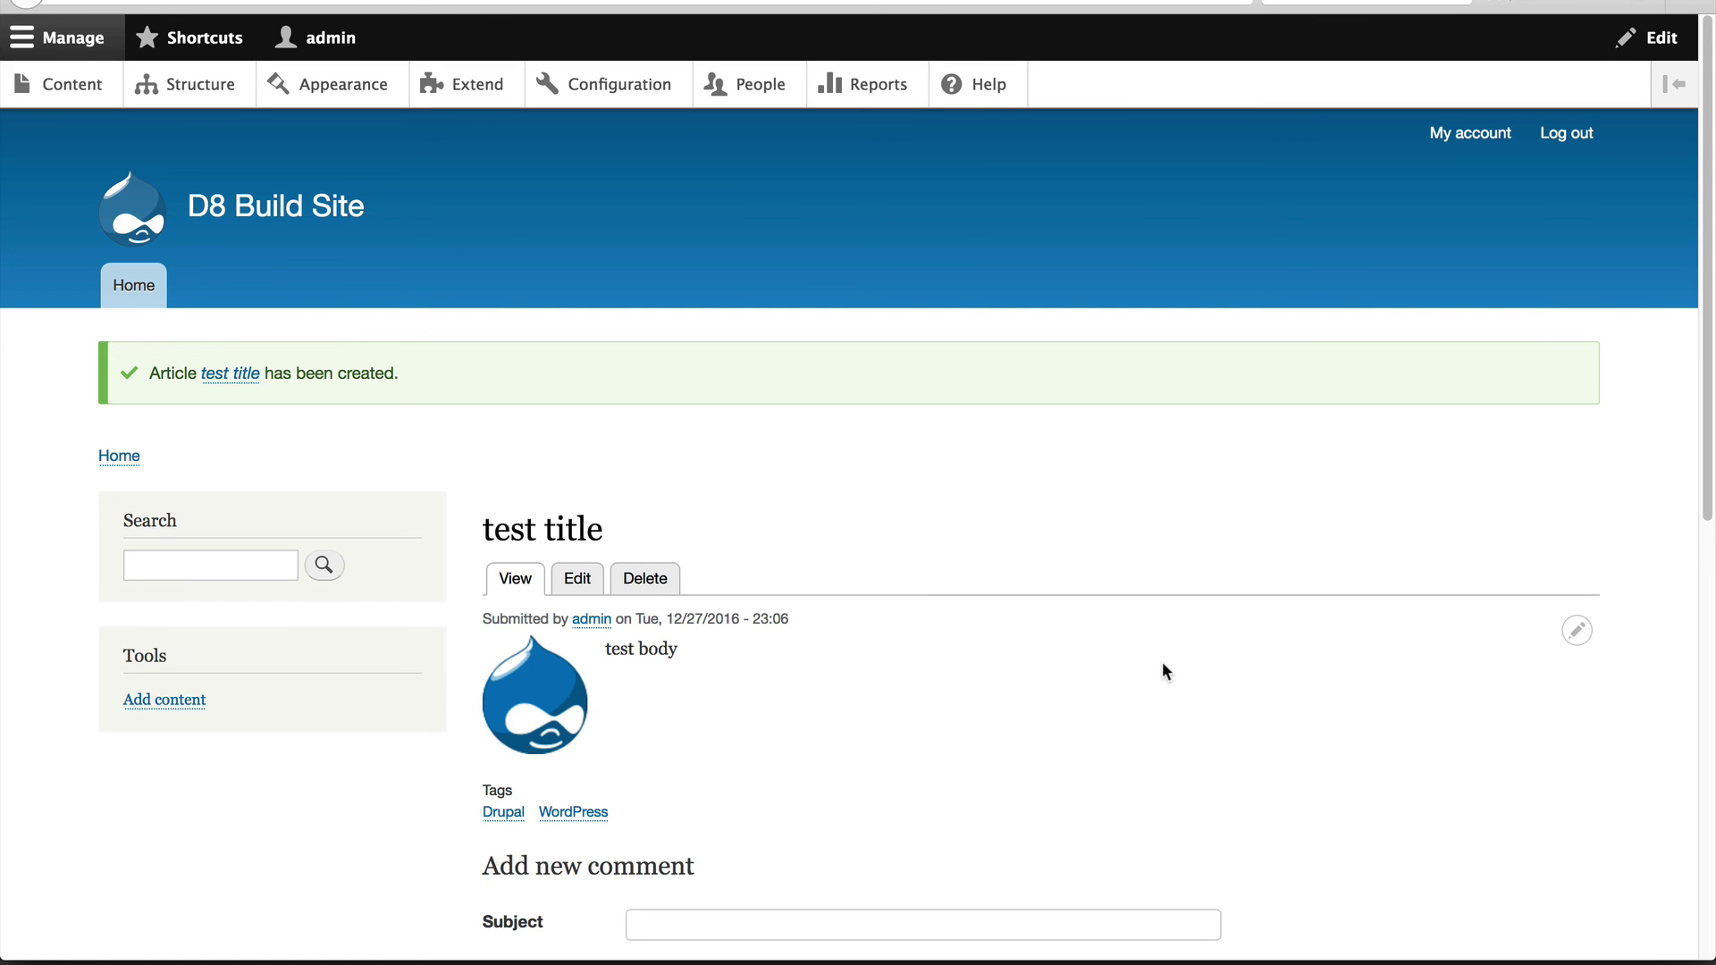
# - Review the published 'test title' page with its Druplicon image, 'test body' text and tags
pyautogui.scroll(-1, 1300, 557)
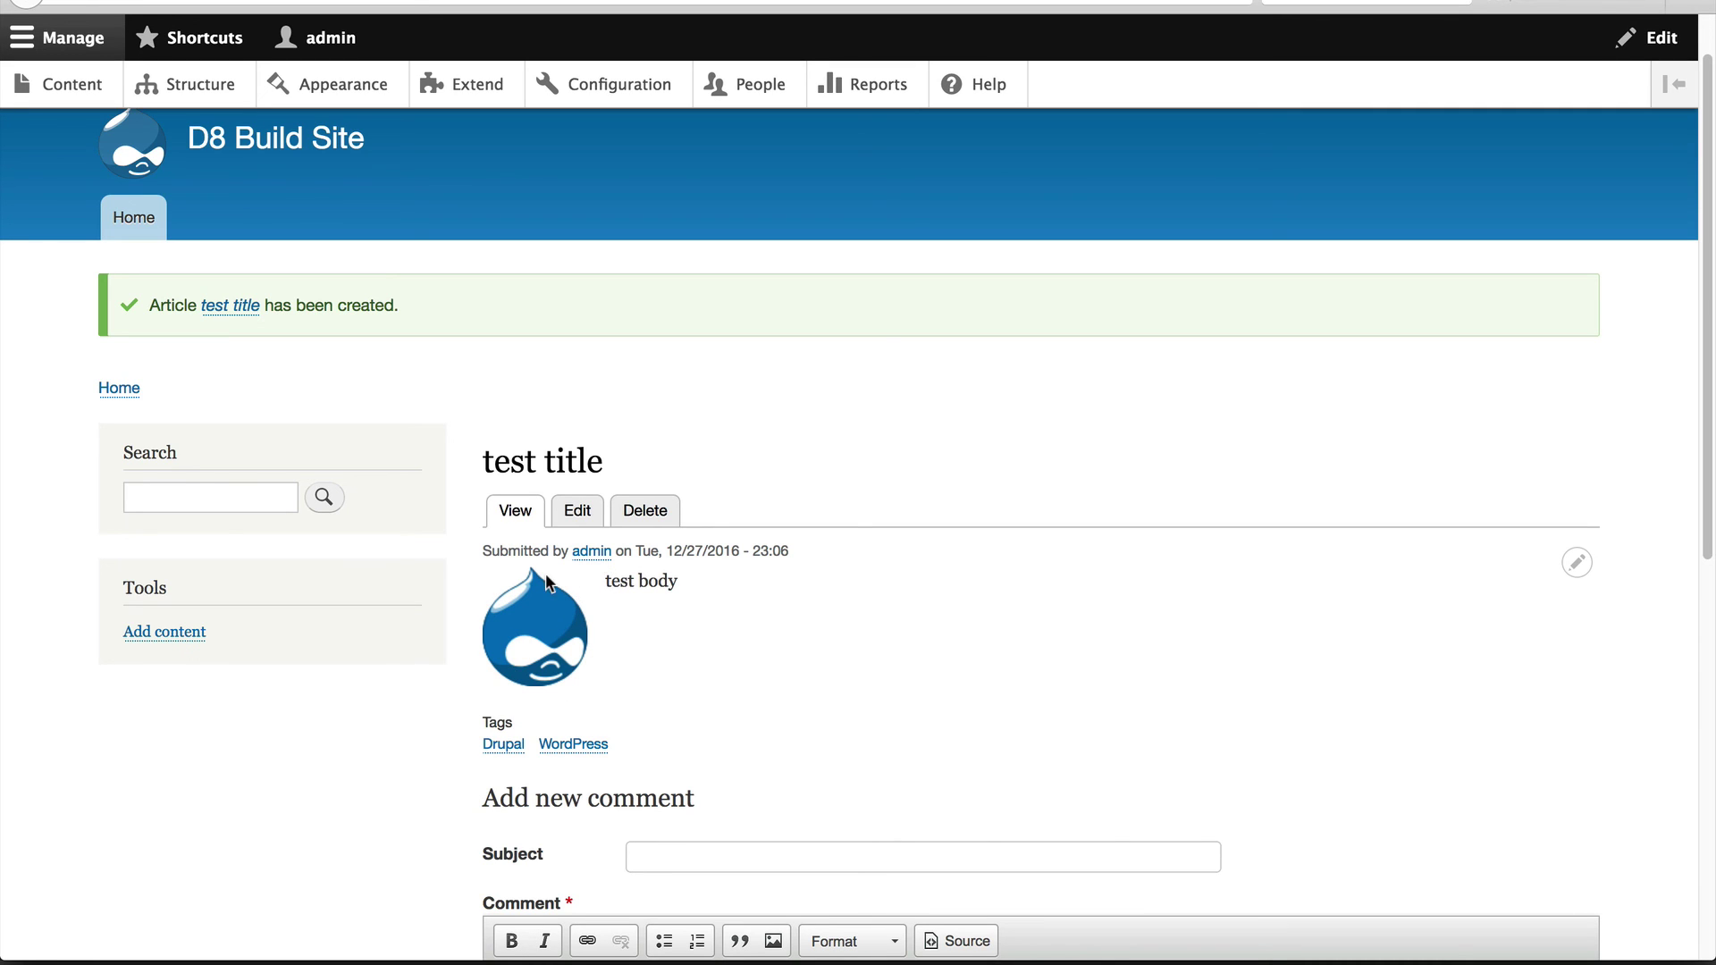
pyautogui.tripleClick(635, 581)
pyautogui.click(727, 579)
pyautogui.scroll(-3, 1213, 715)
pyautogui.scroll(4, 1229, 455)
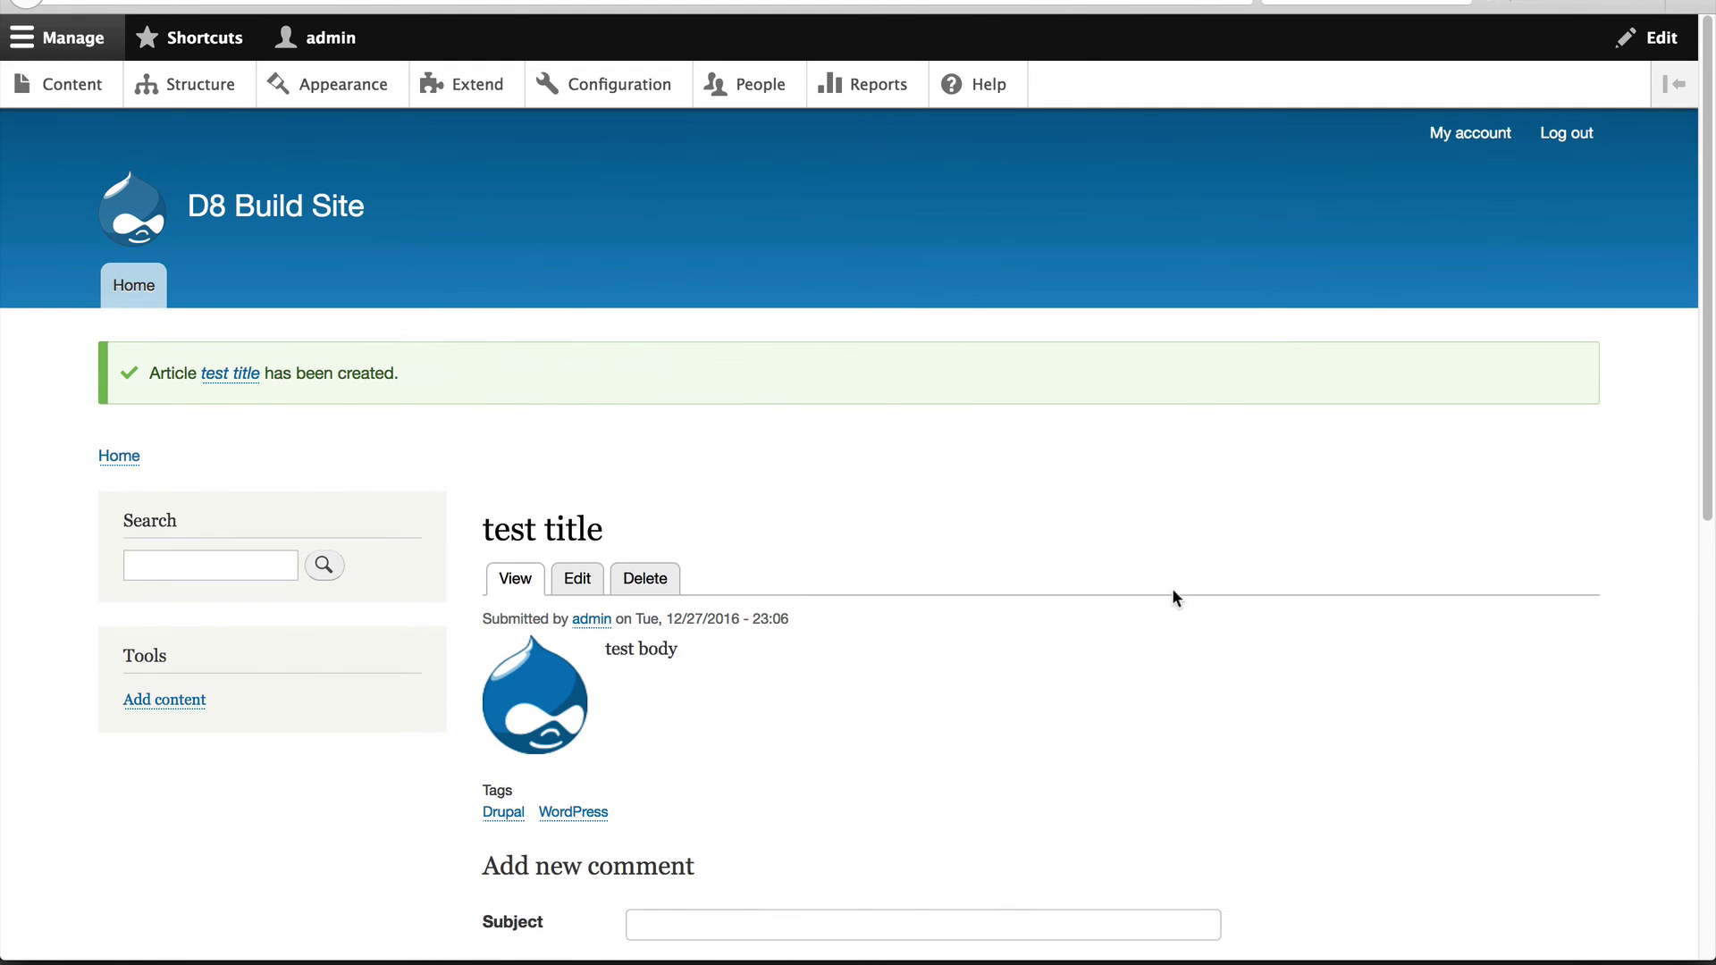